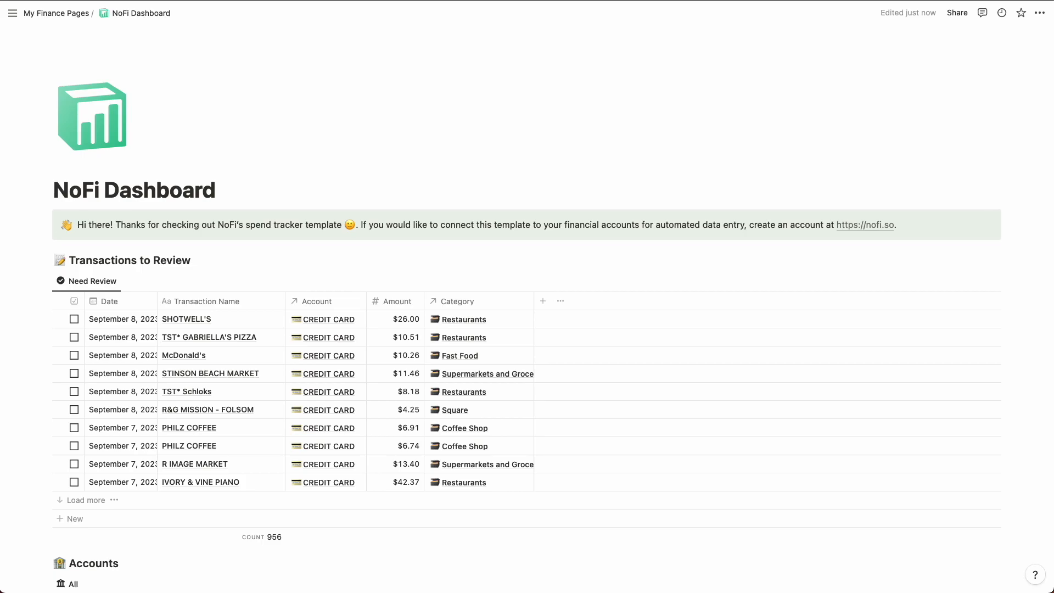
# Step: Review the dashboard's Transactions to Review, Accounts, Budget Categories and Monthly Summaries sections
pyautogui.scroll(-4, 21, 544)
pyautogui.scroll(-2, 21, 544)
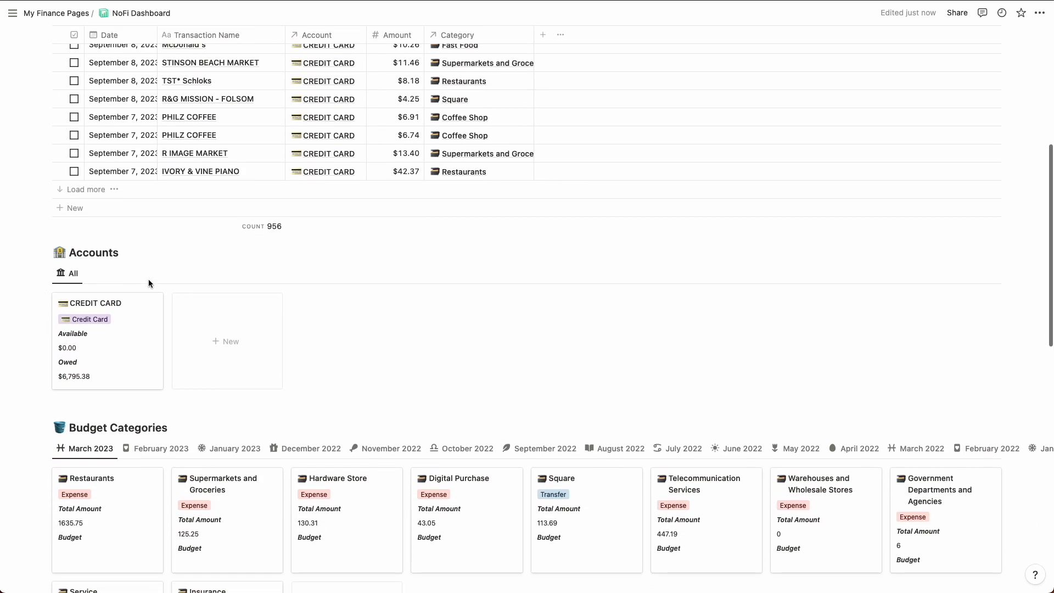
pyautogui.scroll(1, 110, 365)
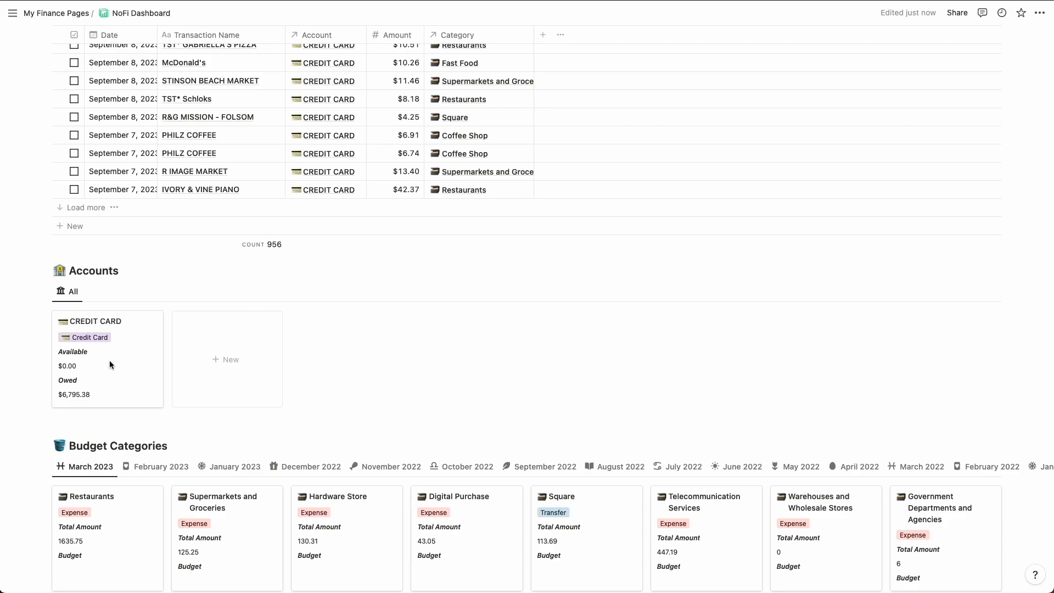
pyautogui.scroll(3, 109, 360)
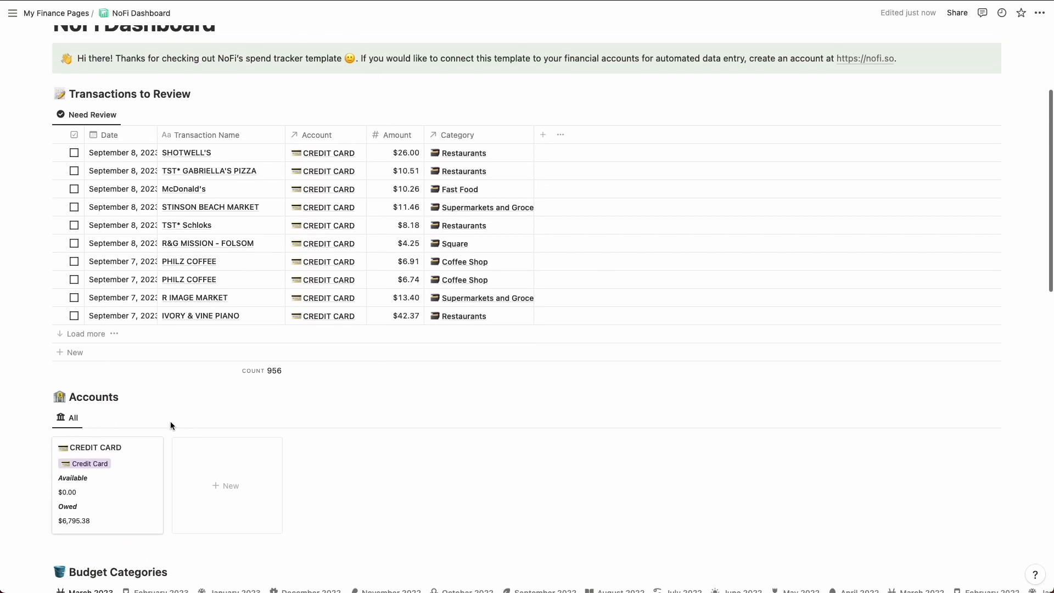
pyautogui.scroll(-10, 166, 426)
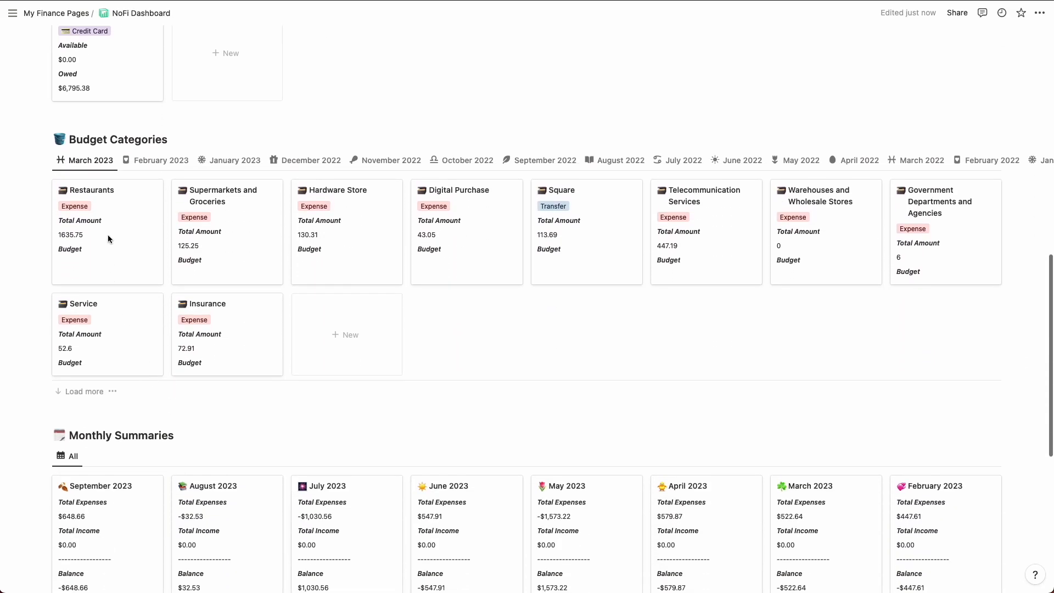
pyautogui.scroll(-5, 162, 434)
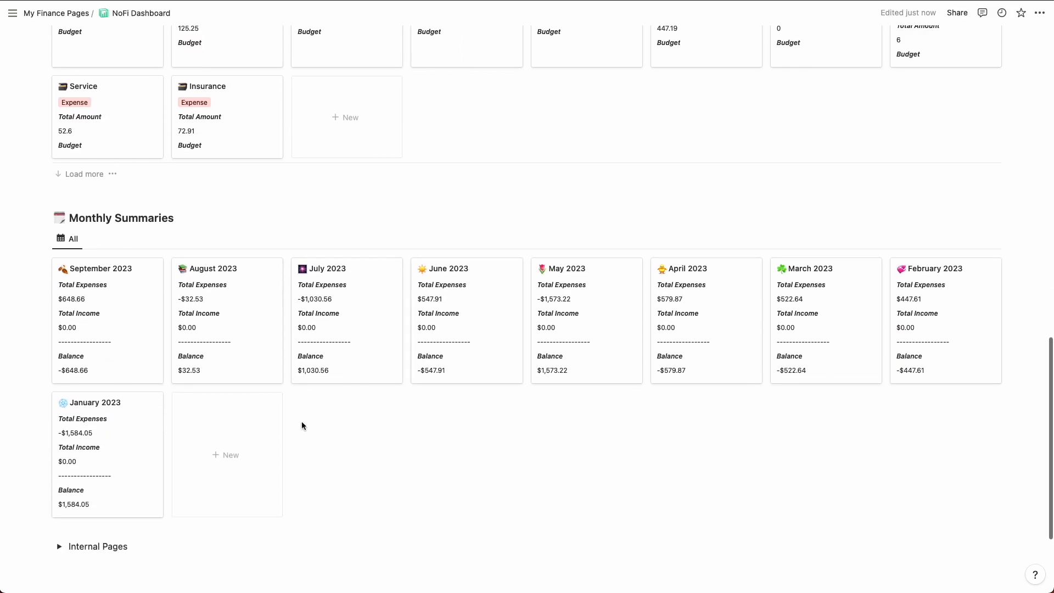
pyautogui.scroll(-3, 146, 421)
pyautogui.scroll(20, 162, 374)
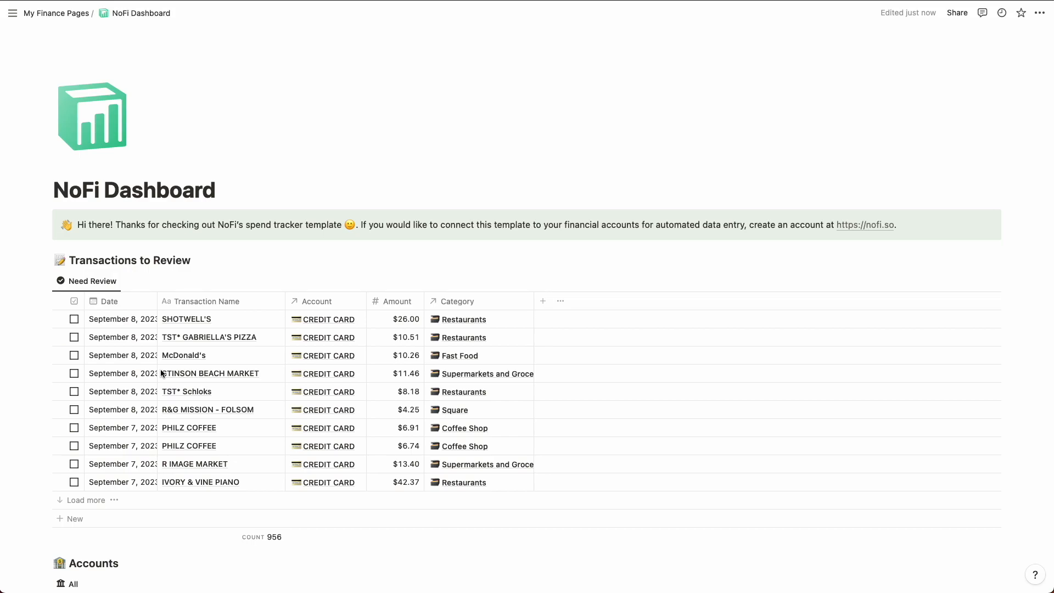
pyautogui.scroll(-1, 268, 240)
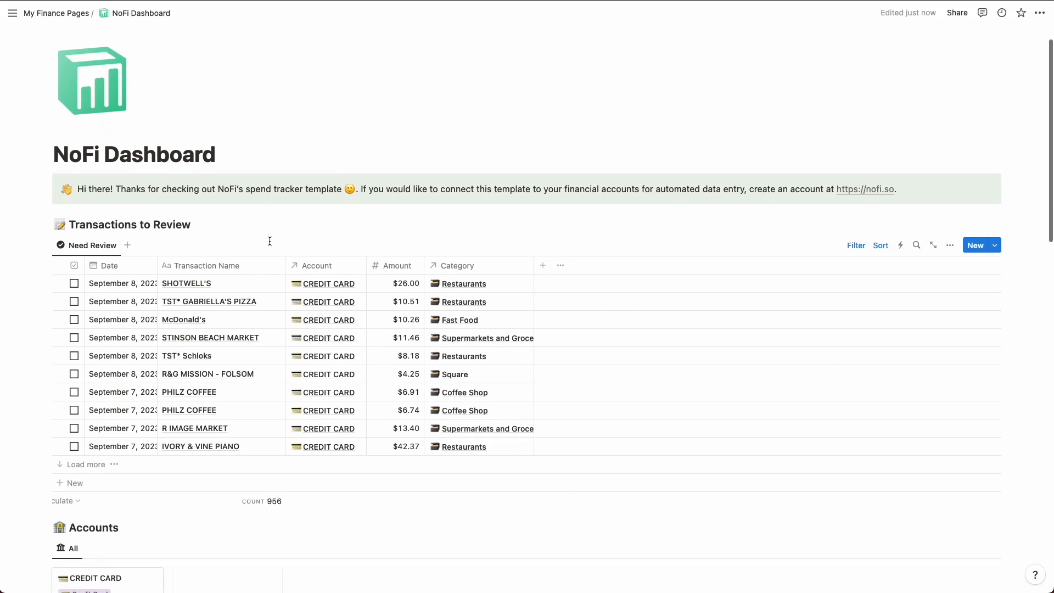
pyautogui.scroll(-10, 270, 241)
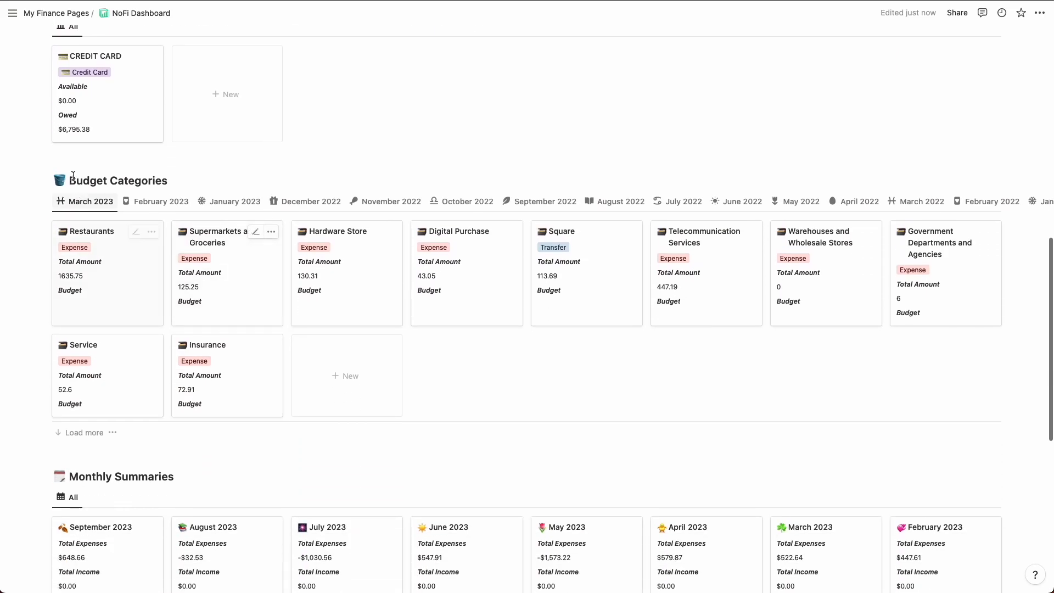
pyautogui.scroll(-1, 314, 288)
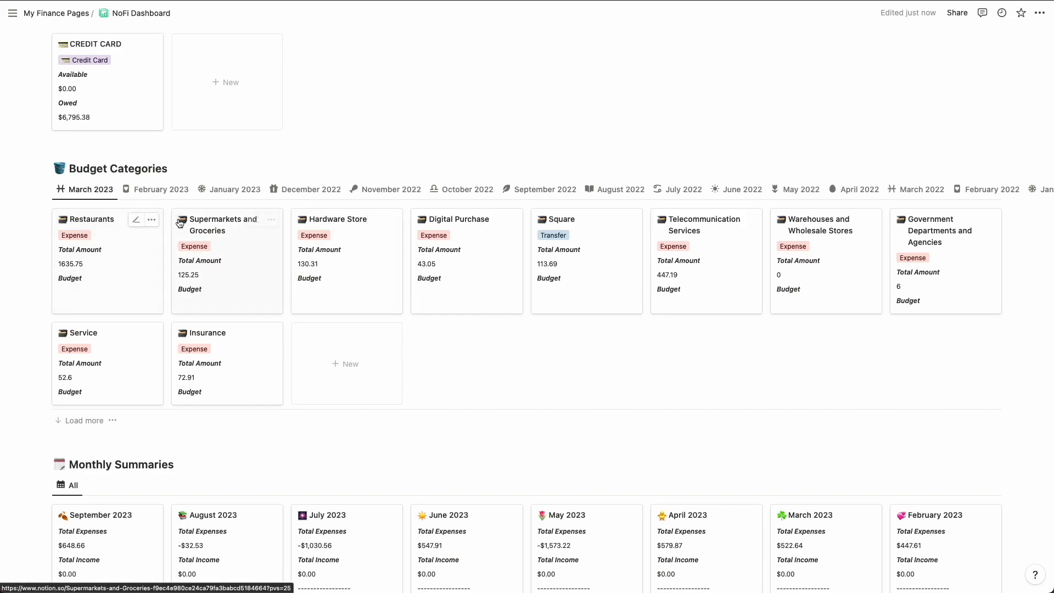
# Step: Change the Restaurants category icon to the cook emoji and the Supermarkets and Groceries icon to the red apple emoji
pyautogui.scroll(2, 179, 224)
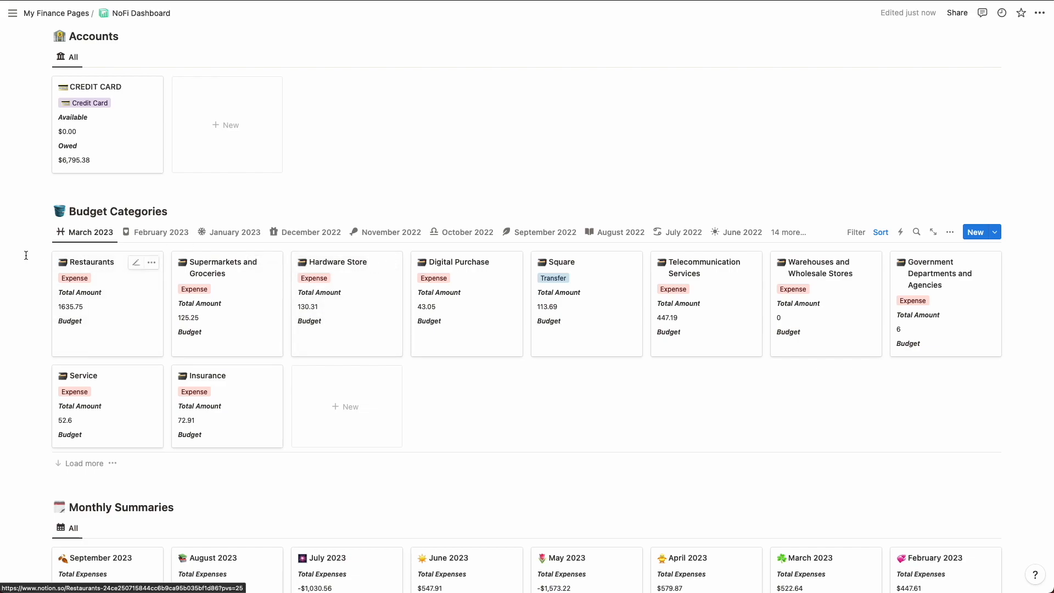
pyautogui.click(63, 265)
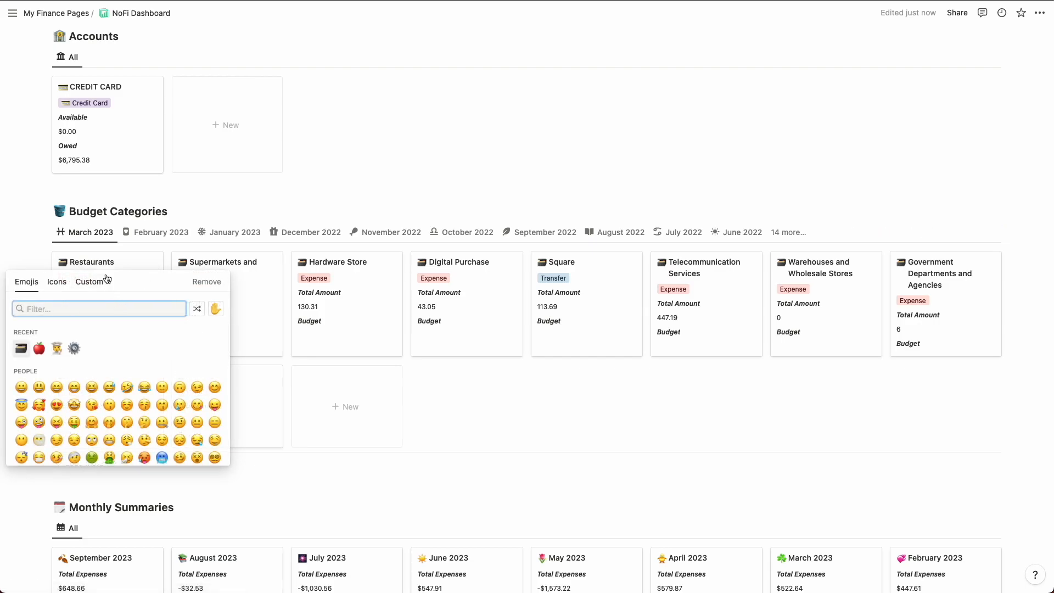
pyautogui.click(58, 350)
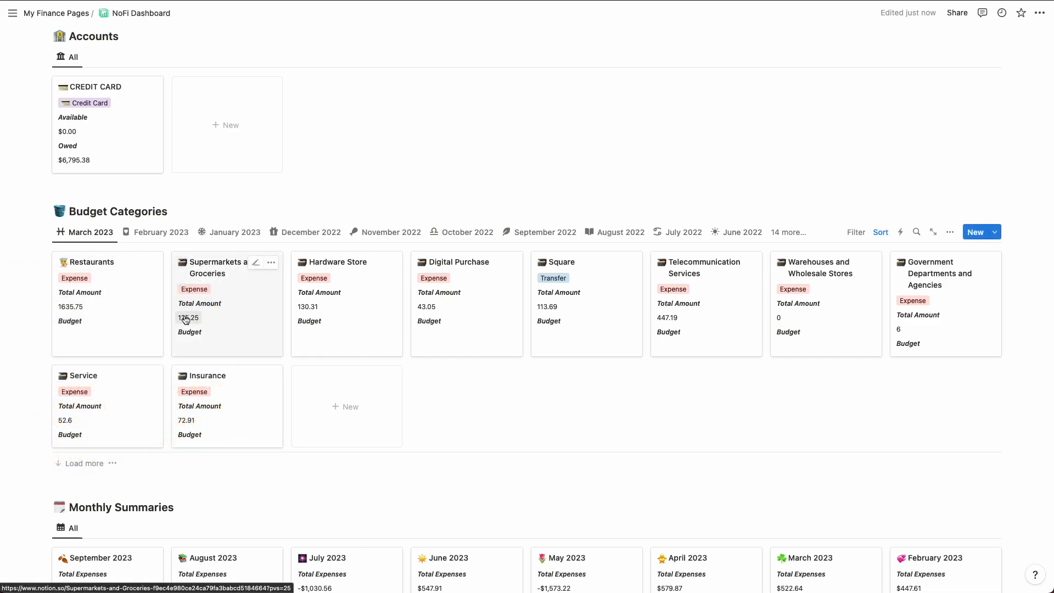
pyautogui.click(183, 266)
pyautogui.click(119, 349)
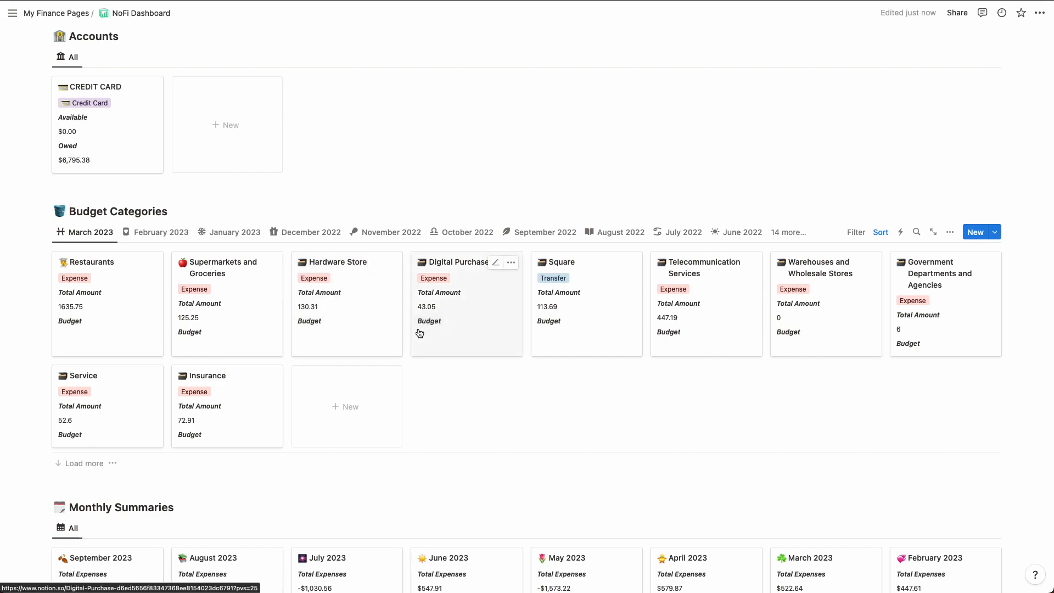
# Step: Search Budget Categories for "tax" and change the Taxi category's icon to the taxi emoji found under "car"
pyautogui.click(916, 233)
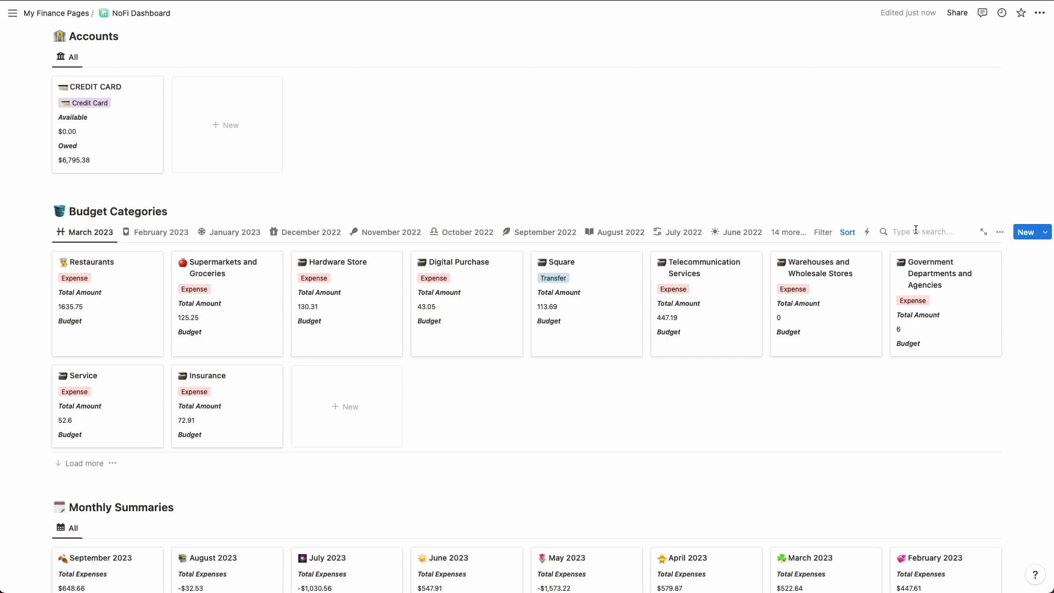
pyautogui.write('tax')
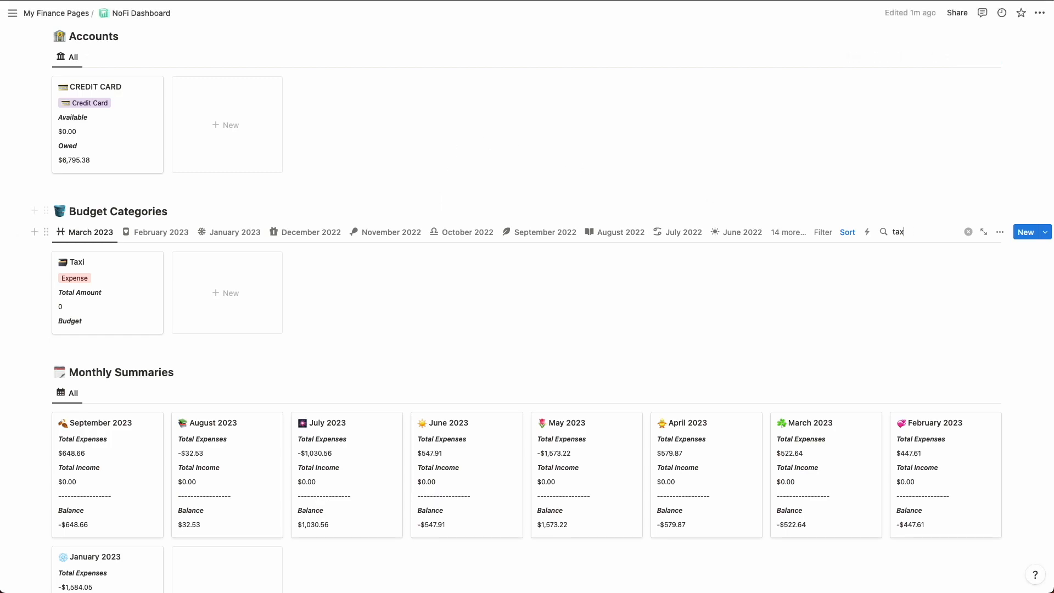
pyautogui.click(63, 266)
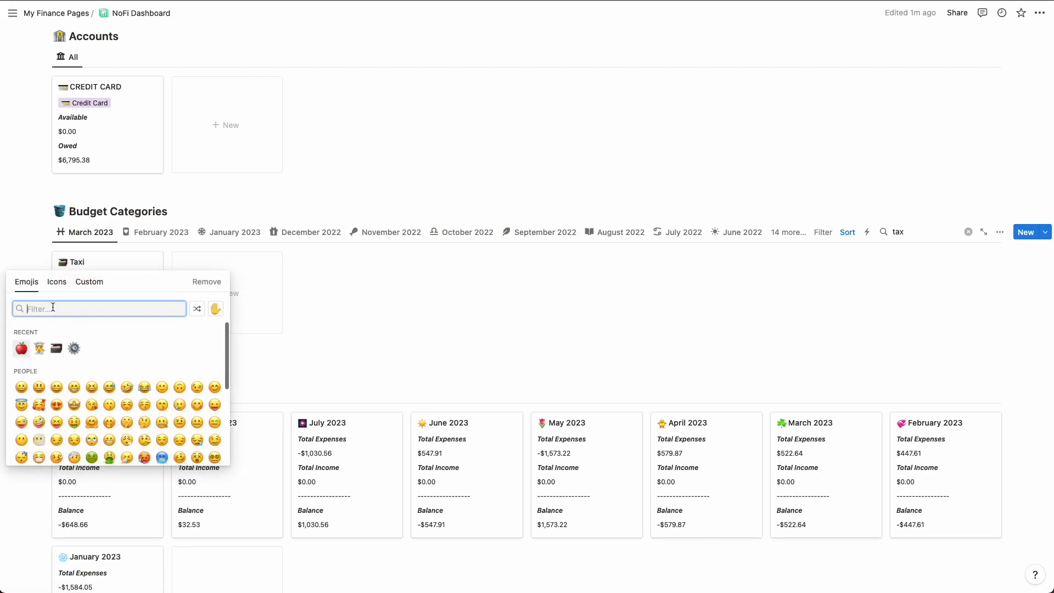
pyautogui.write('car')
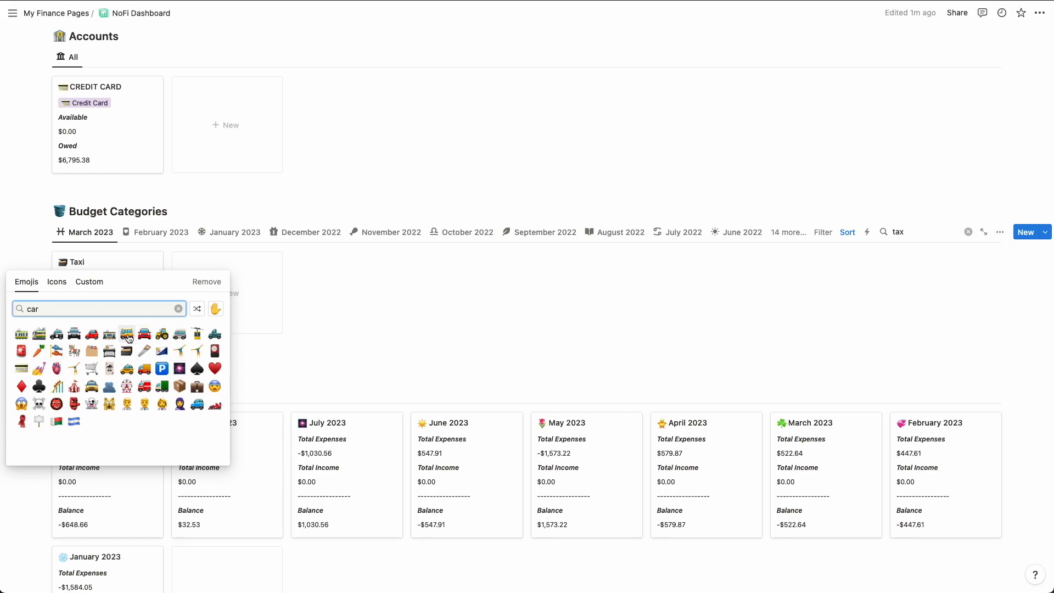
pyautogui.click(125, 367)
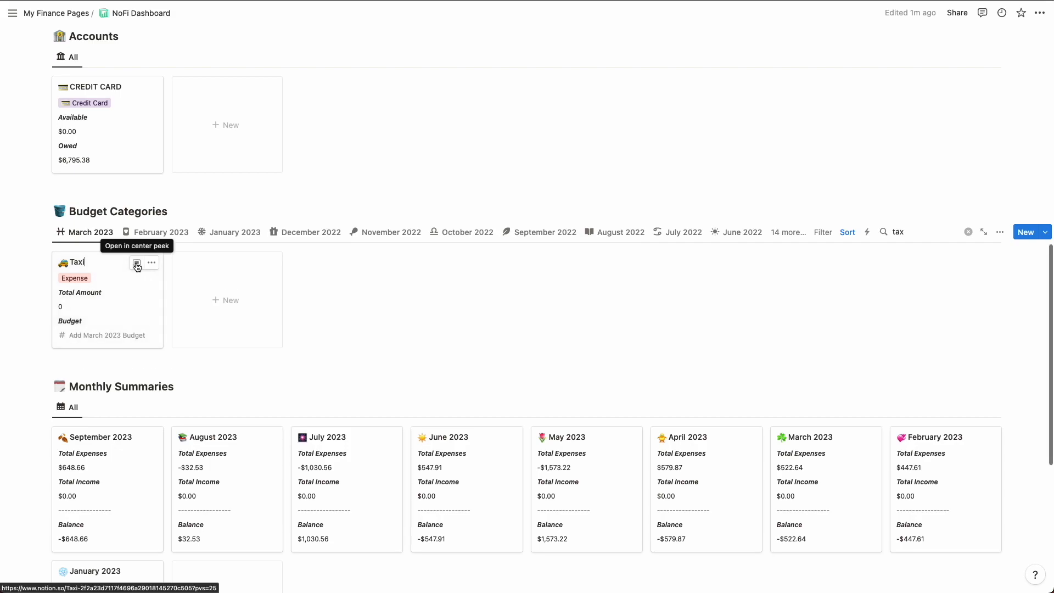
# Step: Rename the Taxi category to "Taxi + Rideshare" and clear the Budget Categories search
pyautogui.click(137, 262)
pyautogui.write(', Rideshare')
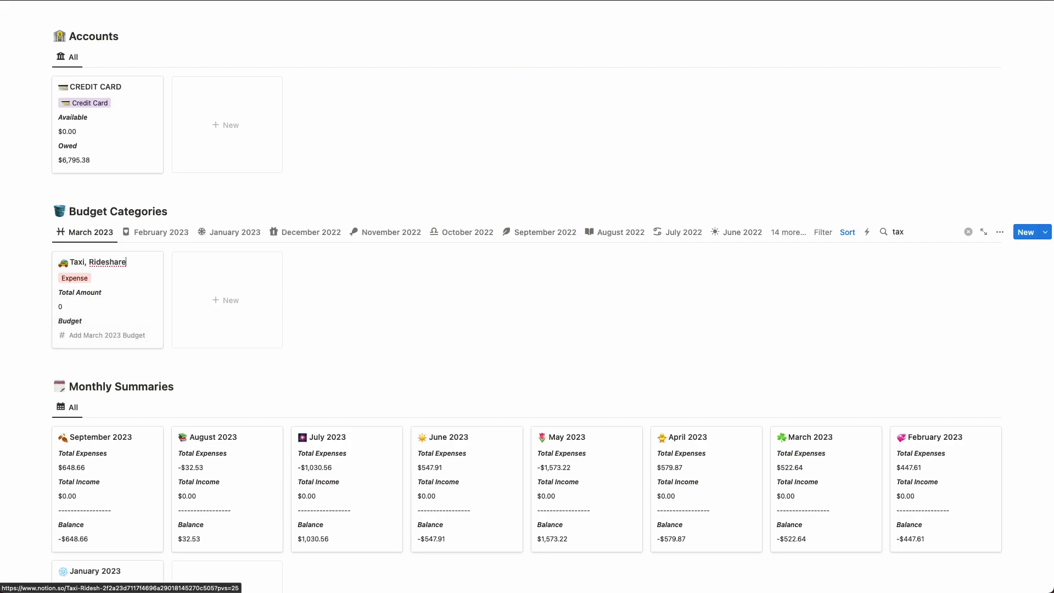
pyautogui.press('BackSpace')
pyautogui.press('BackSpace')
pyautogui.write('+')
pyautogui.press('Escape')
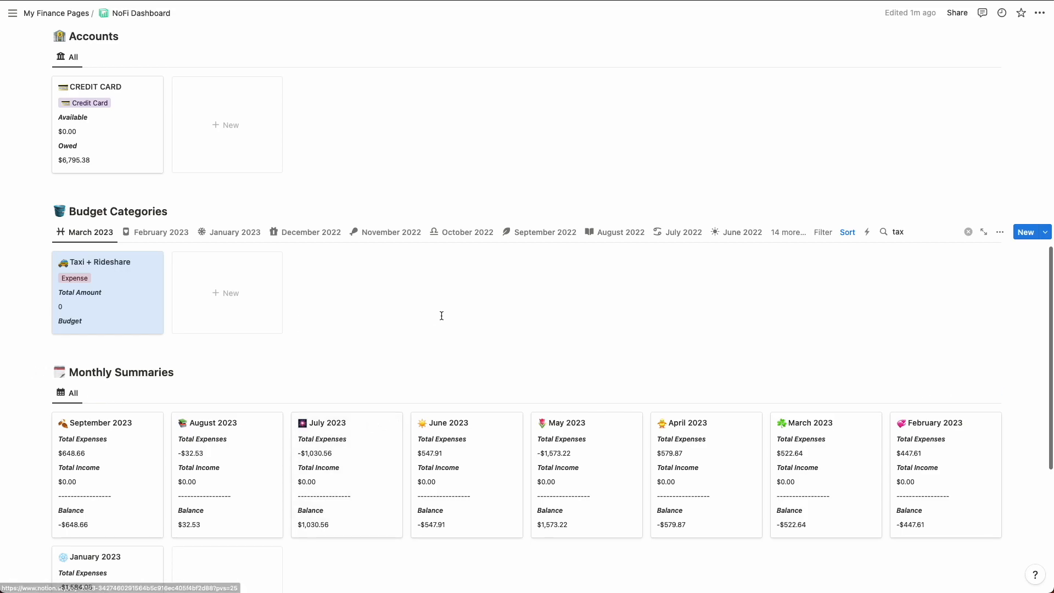
pyautogui.click(968, 232)
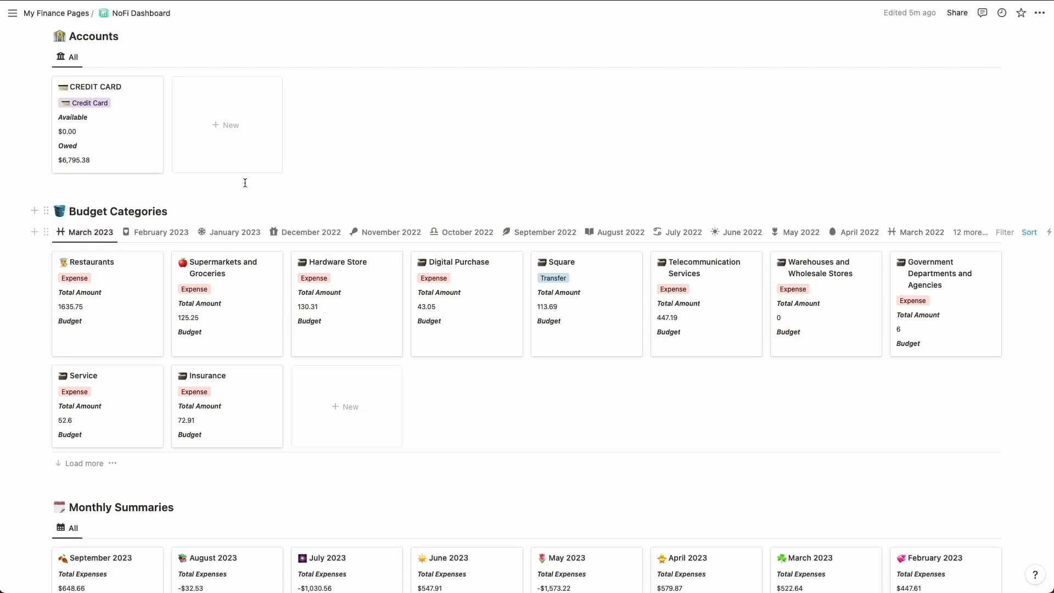
# Step: Duplicate the March 2023 view of Budget Categories as "September 2023" with an apple icon
pyautogui.click(88, 233)
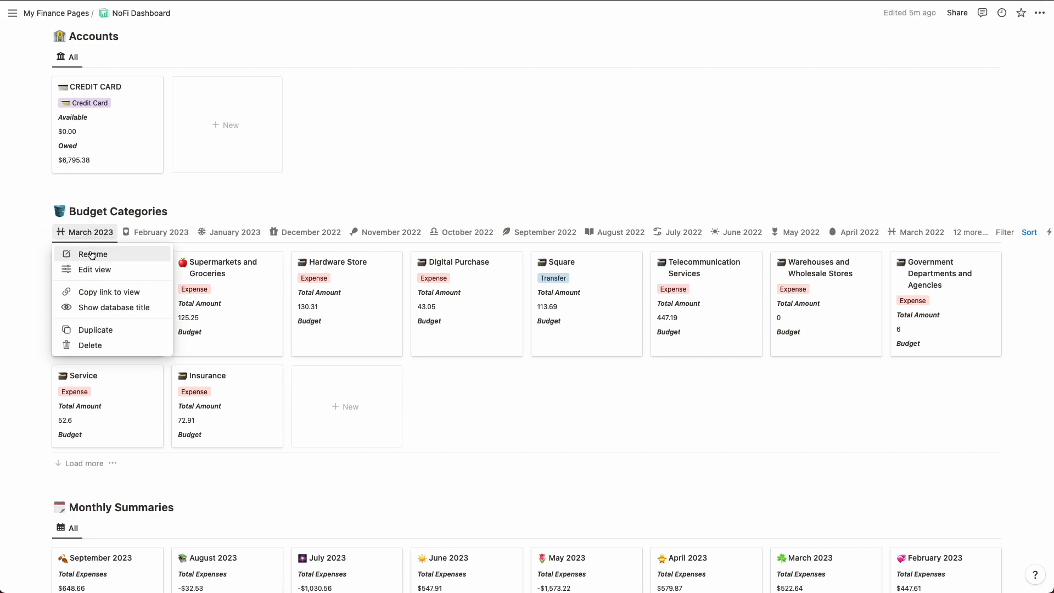
pyautogui.click(91, 331)
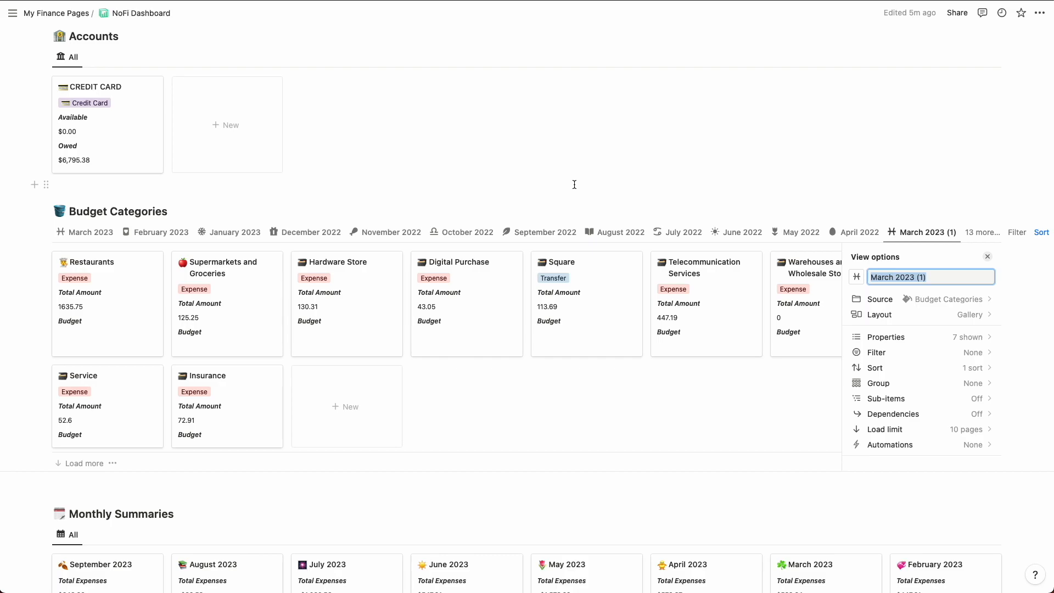
pyautogui.write('September 2023')
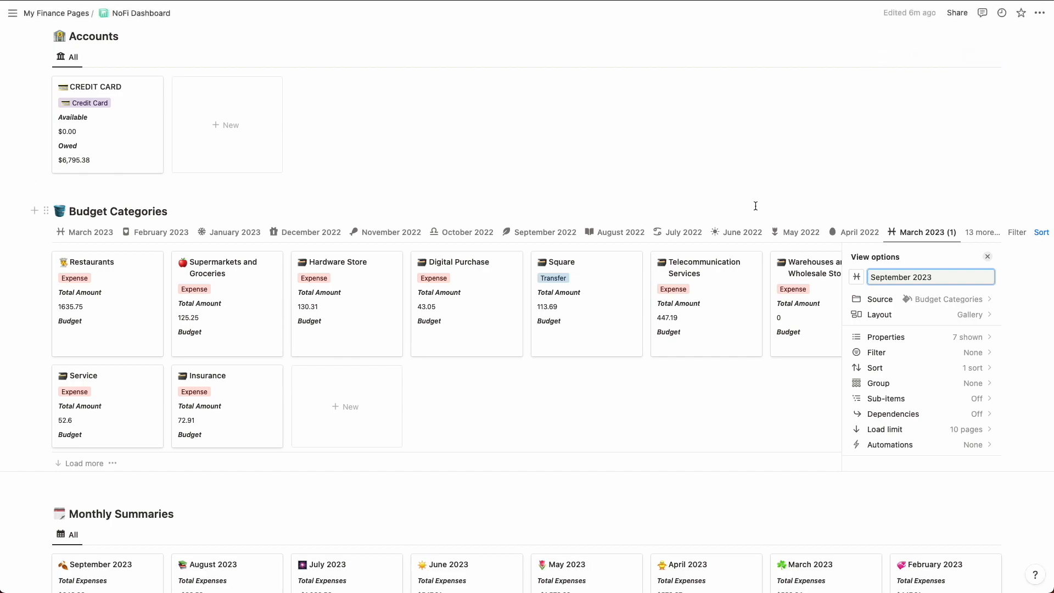
pyautogui.click(856, 276)
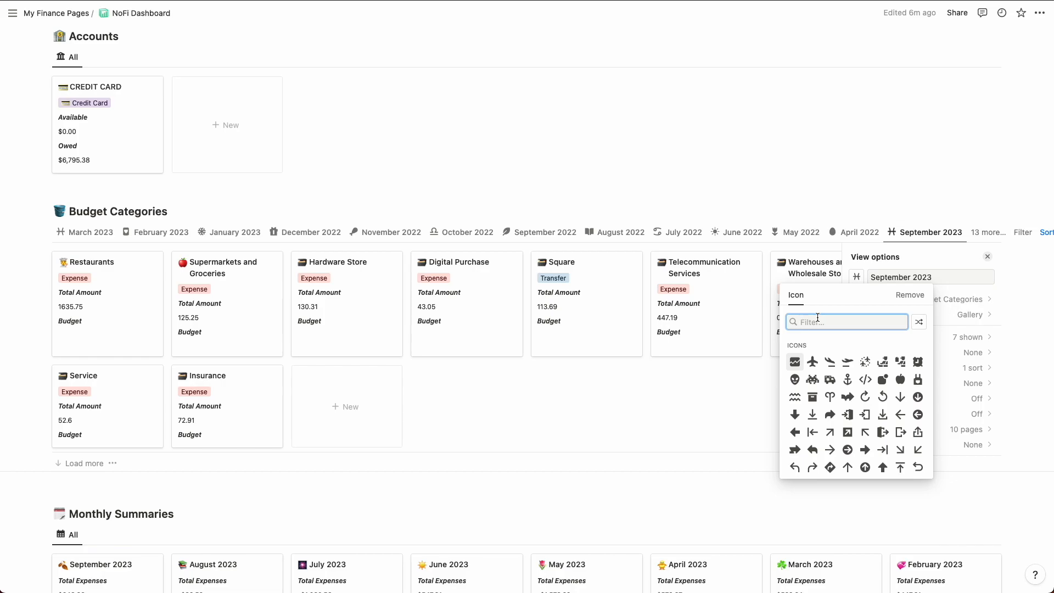
pyautogui.click(901, 380)
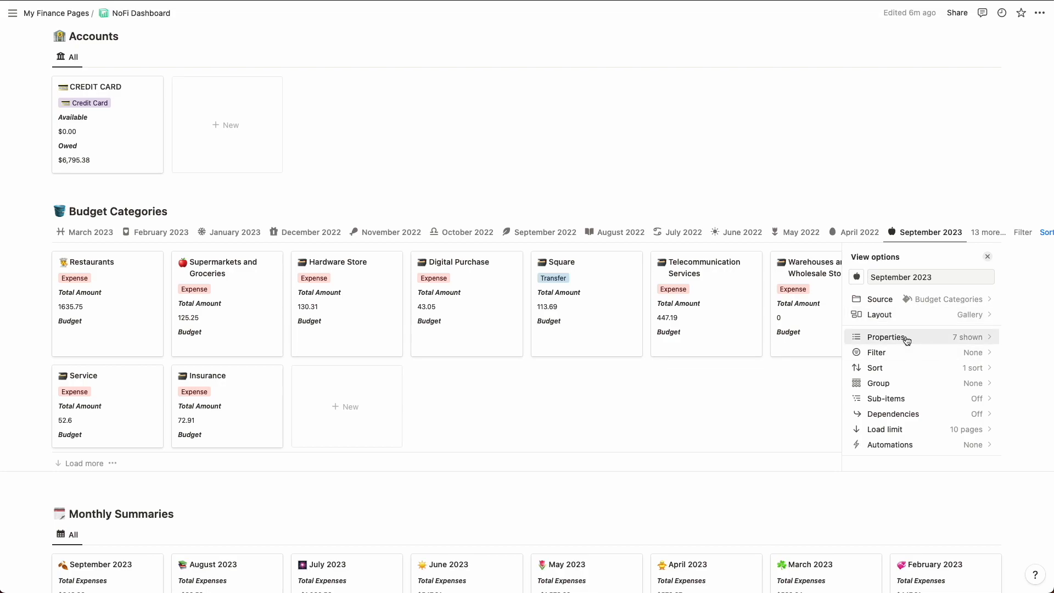
# Step: Find the "september 2023" properties and show September 2023 Amount, Budget and Status in the September 2023 gallery view
pyautogui.click(928, 339)
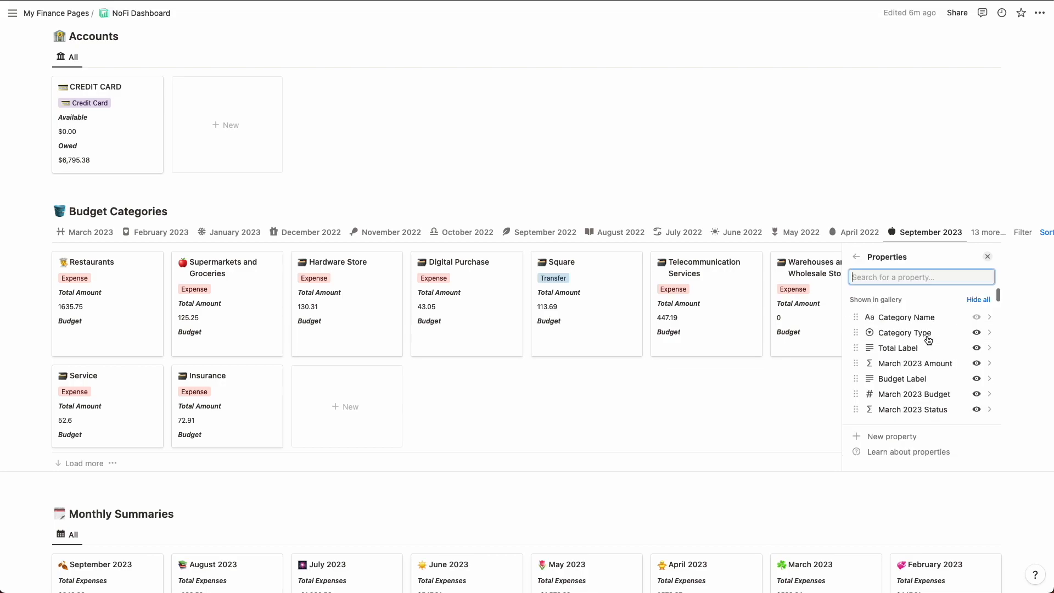
pyautogui.scroll(-1, 913, 344)
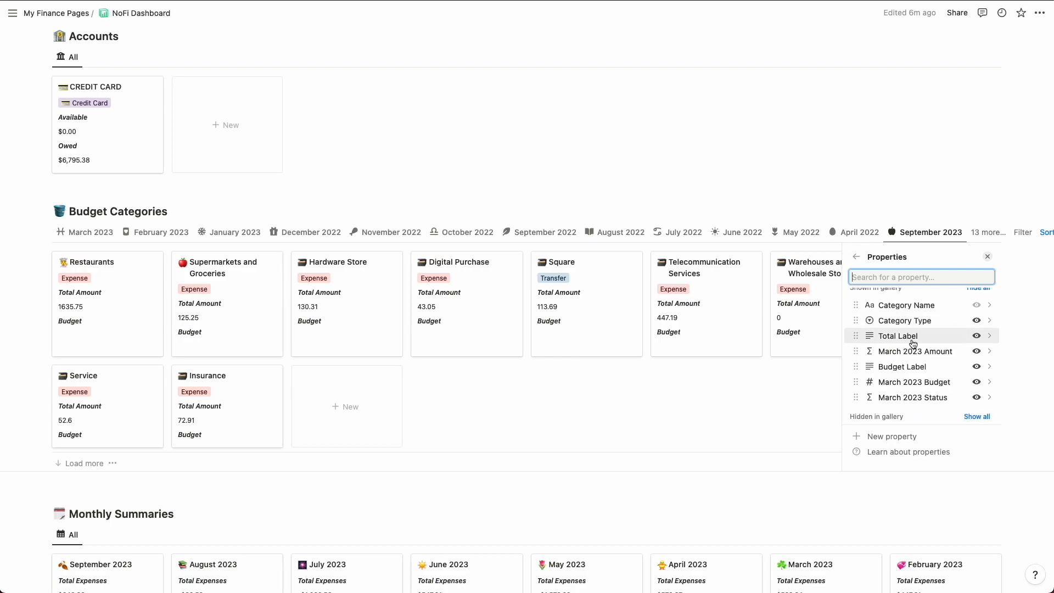
pyautogui.scroll(1, 907, 342)
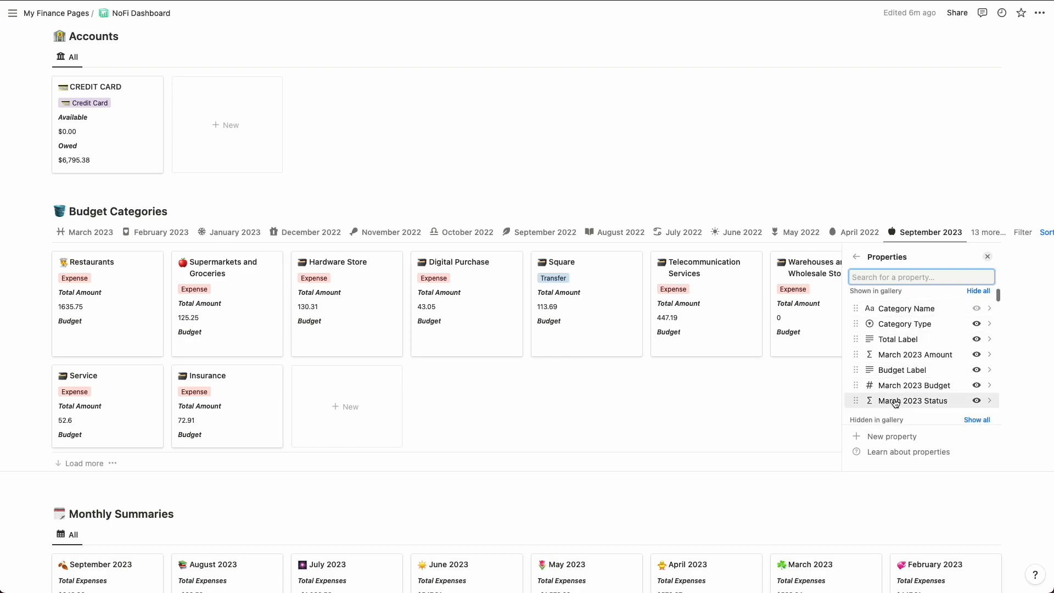
pyautogui.scroll(-2, 896, 384)
pyautogui.scroll(2, 894, 357)
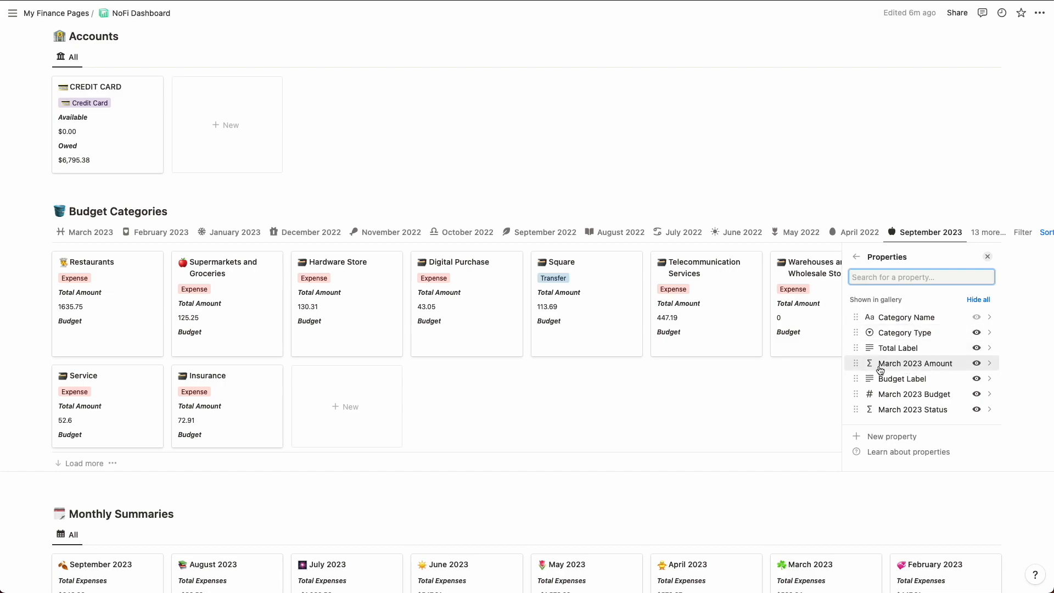
pyautogui.scroll(-1, 883, 375)
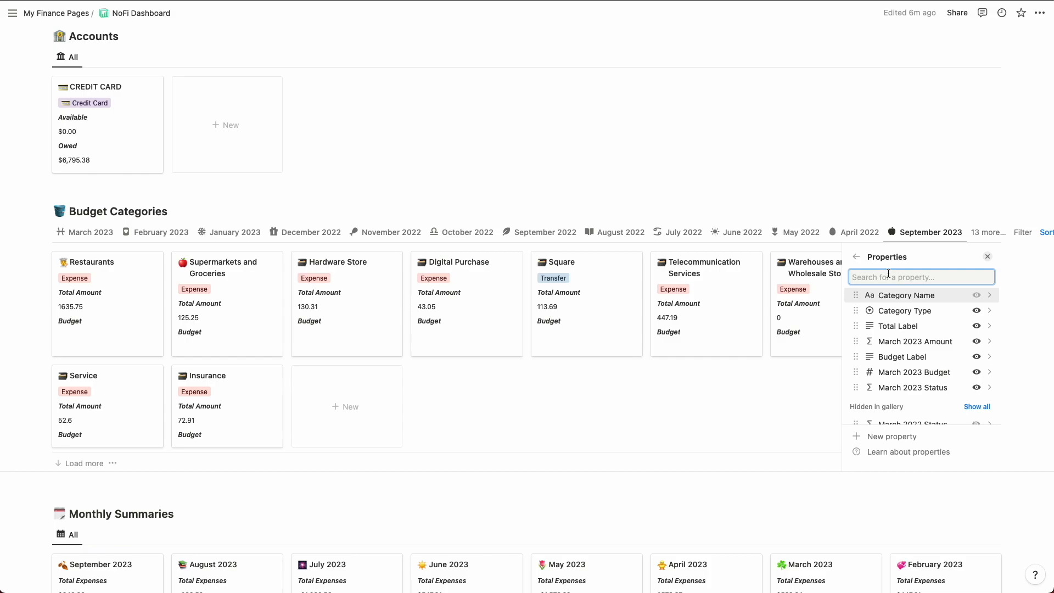
pyautogui.write('september 2023')
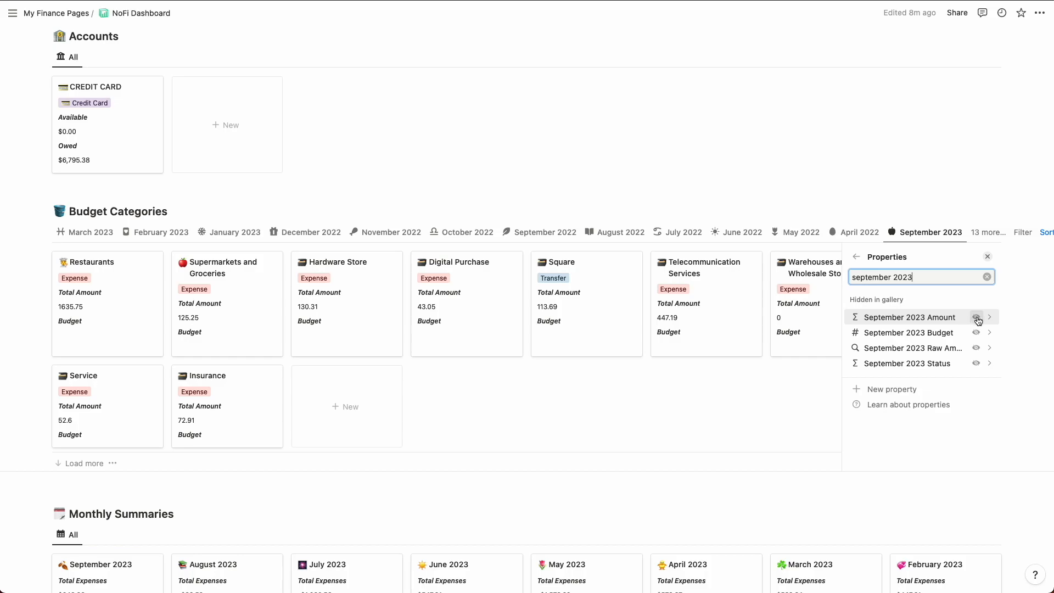
pyautogui.click(978, 318)
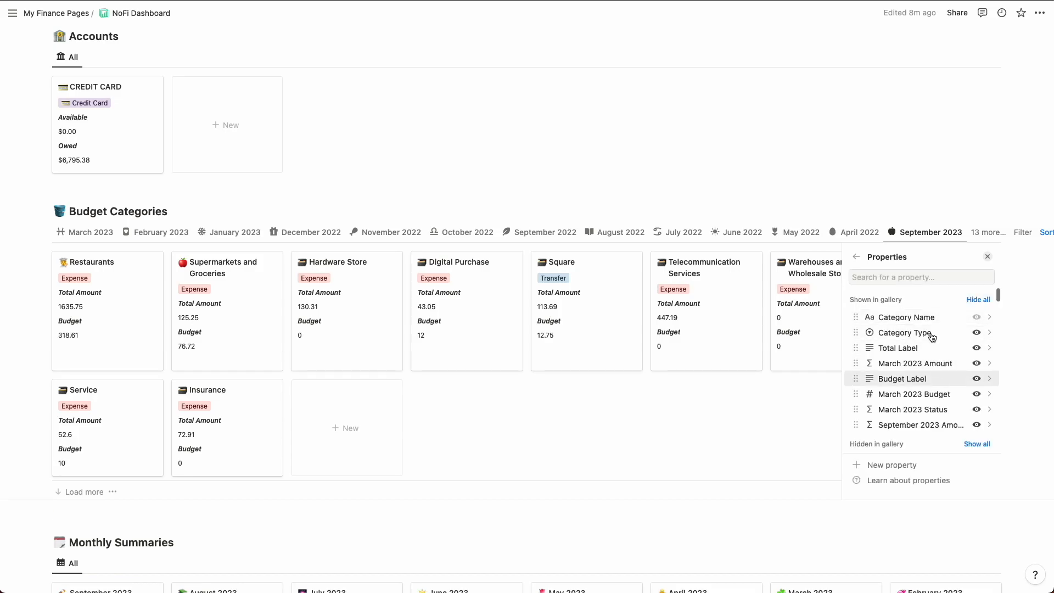
# Step: Move the September 2023 Amount property directly below March 2023 Amount in the view's property order
pyautogui.scroll(-1, 934, 366)
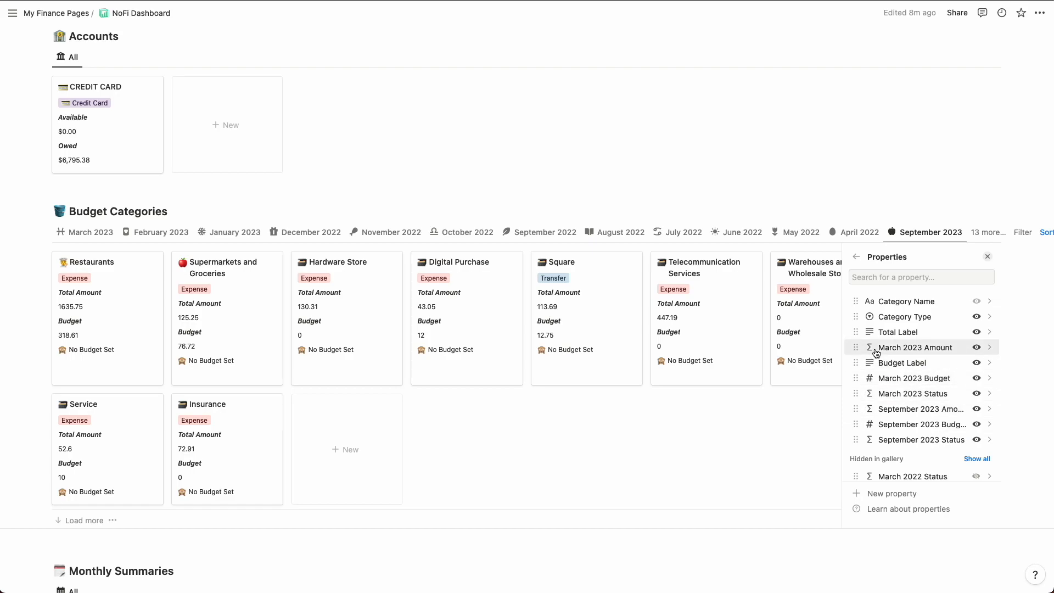
pyautogui.moveTo(864, 413); pyautogui.dragTo(863, 366)
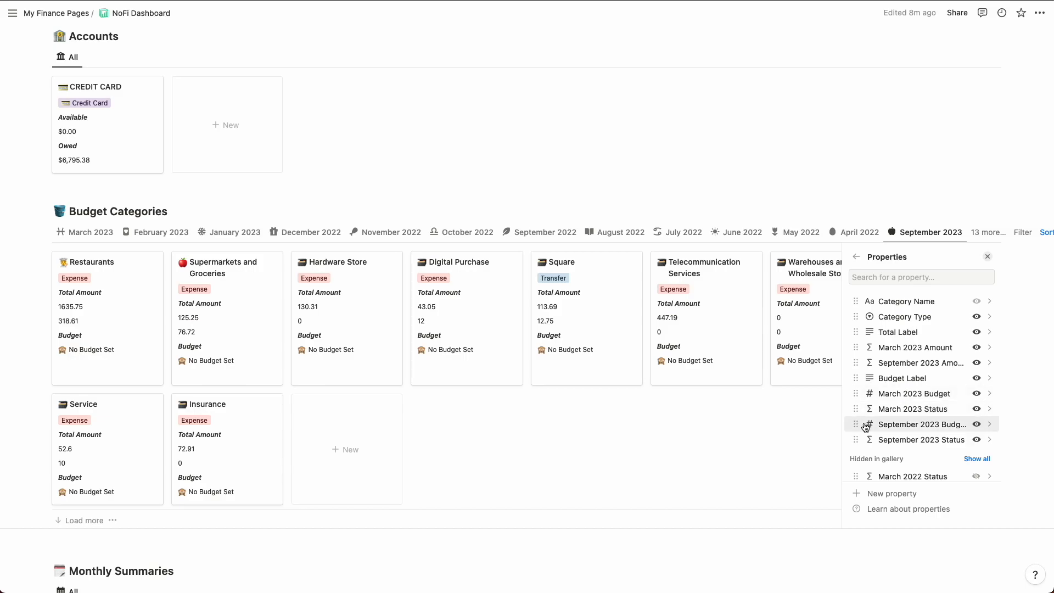
# Step: Place September 2023 Budget directly below March 2023 Budget, and hide March 2023 Amount, Budget and Status from the September 2023 gallery
pyautogui.moveTo(861, 429); pyautogui.dragTo(861, 409)
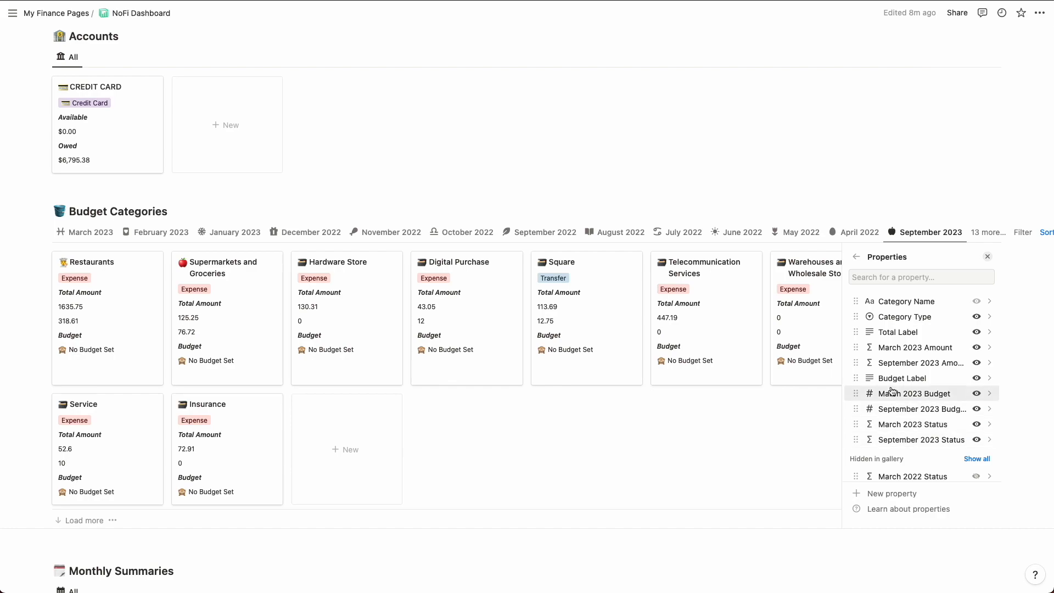
pyautogui.click(977, 347)
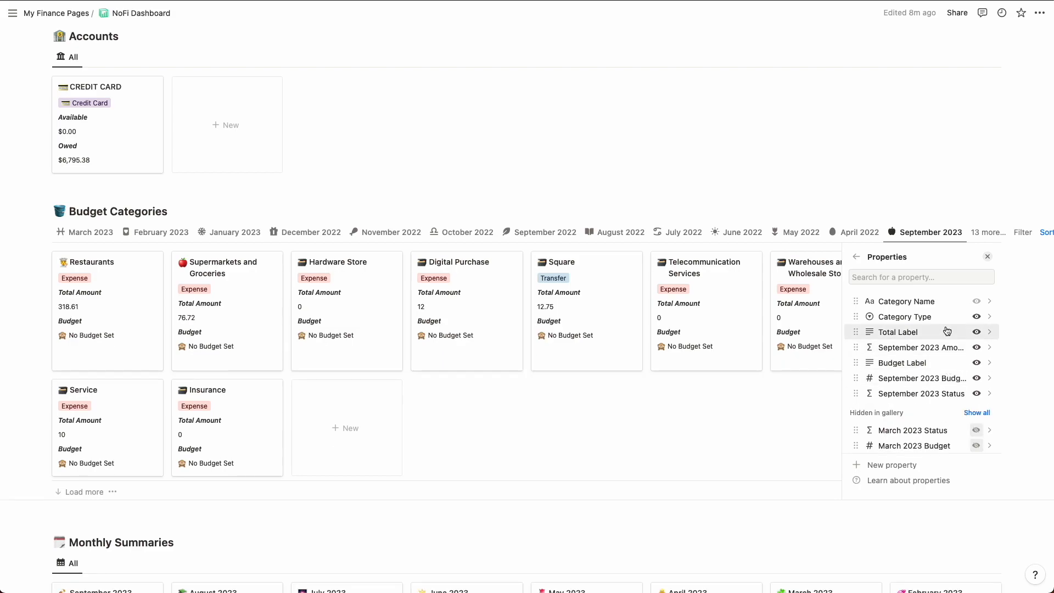
# Step: Move the September 2023 view to the first position among the Budget Categories views
pyautogui.scroll(1, 945, 330)
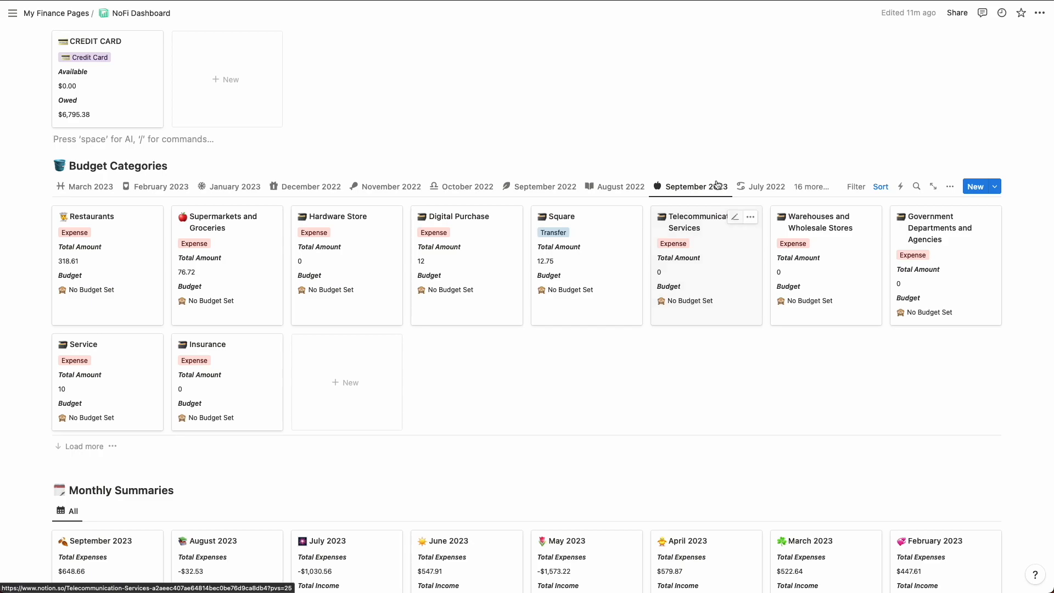
pyautogui.moveTo(685, 185); pyautogui.dragTo(106, 217)
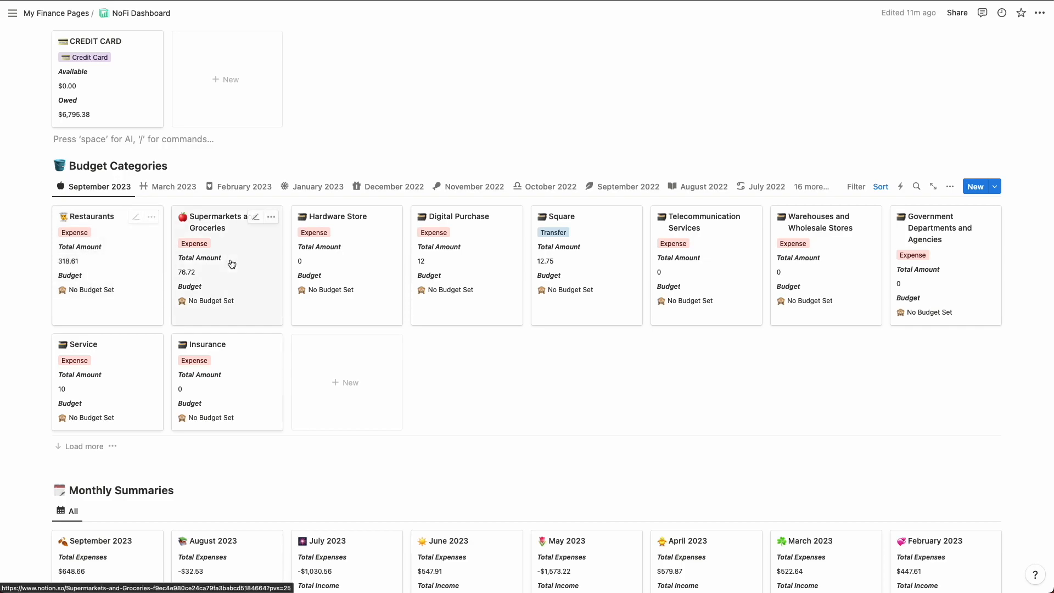
# Step: Set the number format of the September 2023 Amount property to US Dollar
pyautogui.click(950, 188)
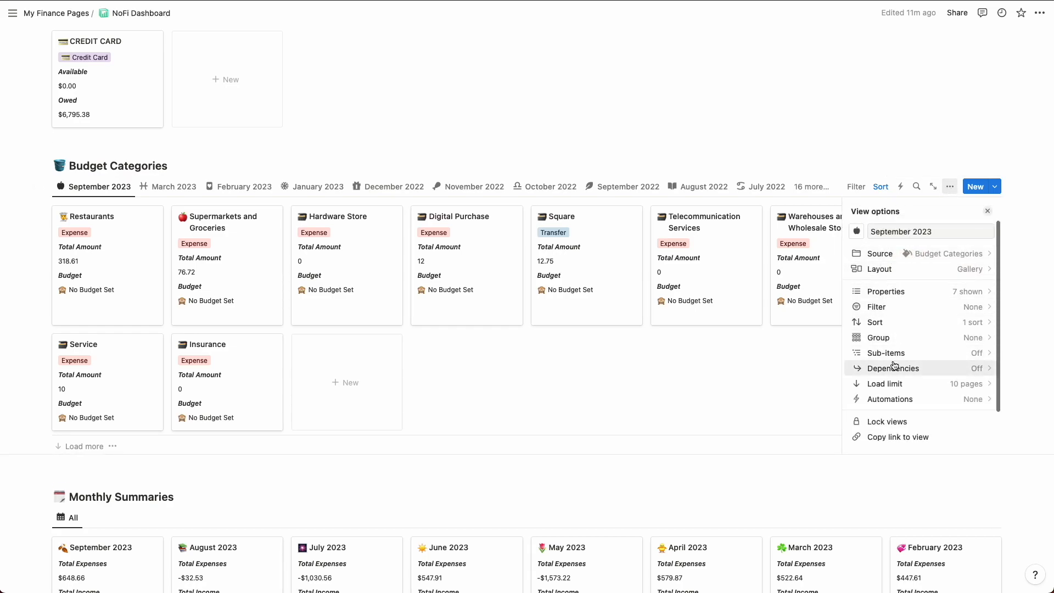
pyautogui.click(905, 296)
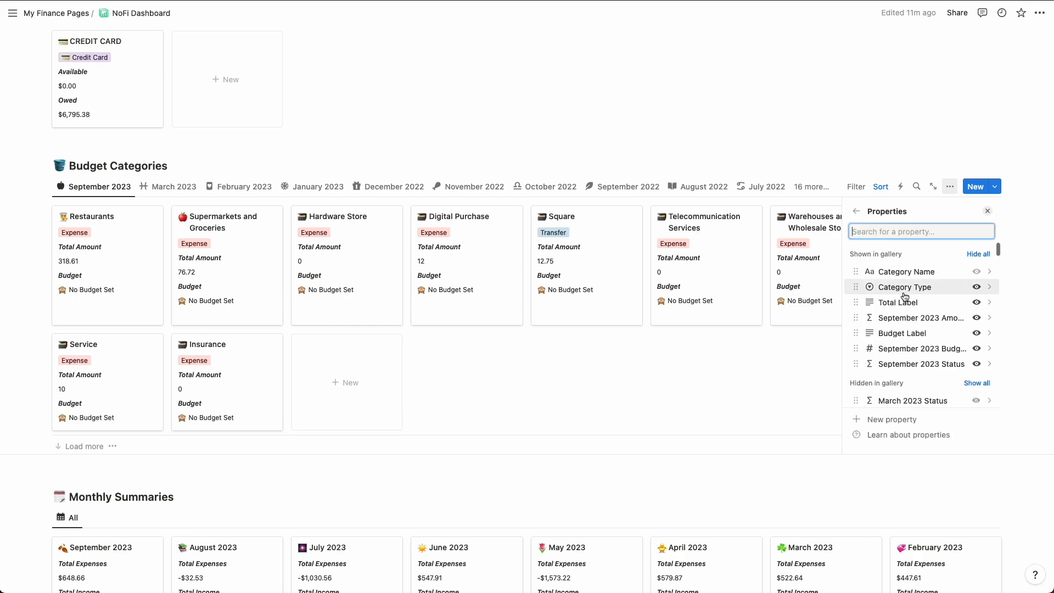
pyautogui.write('september')
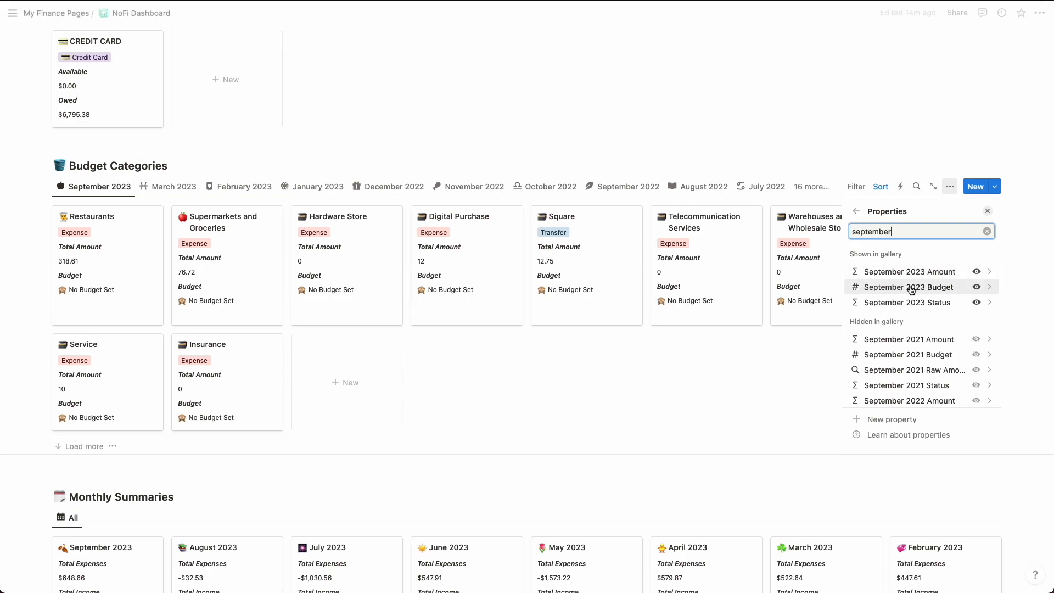
pyautogui.click(941, 275)
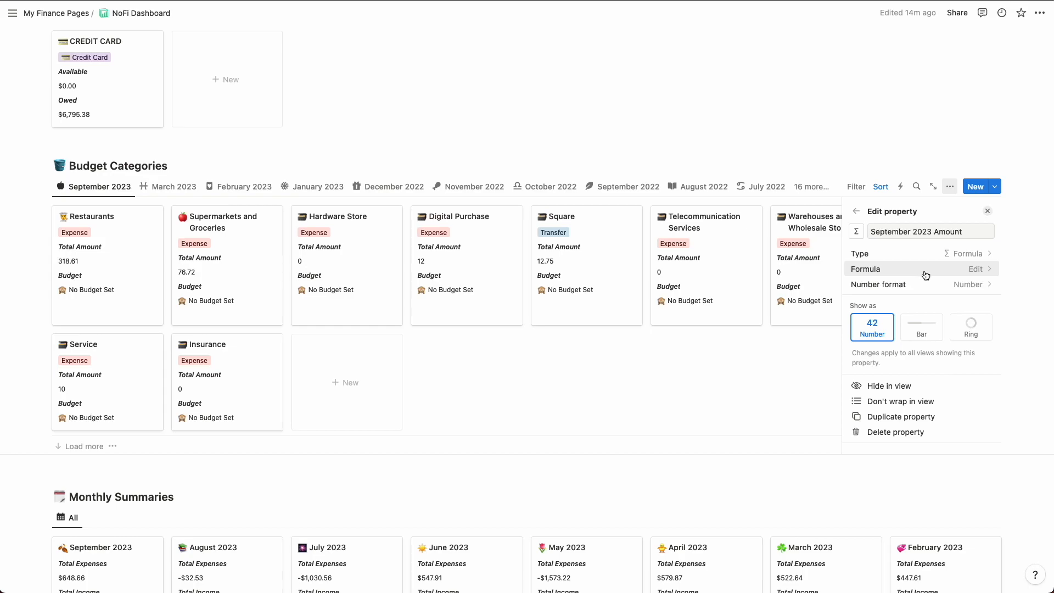
pyautogui.click(958, 286)
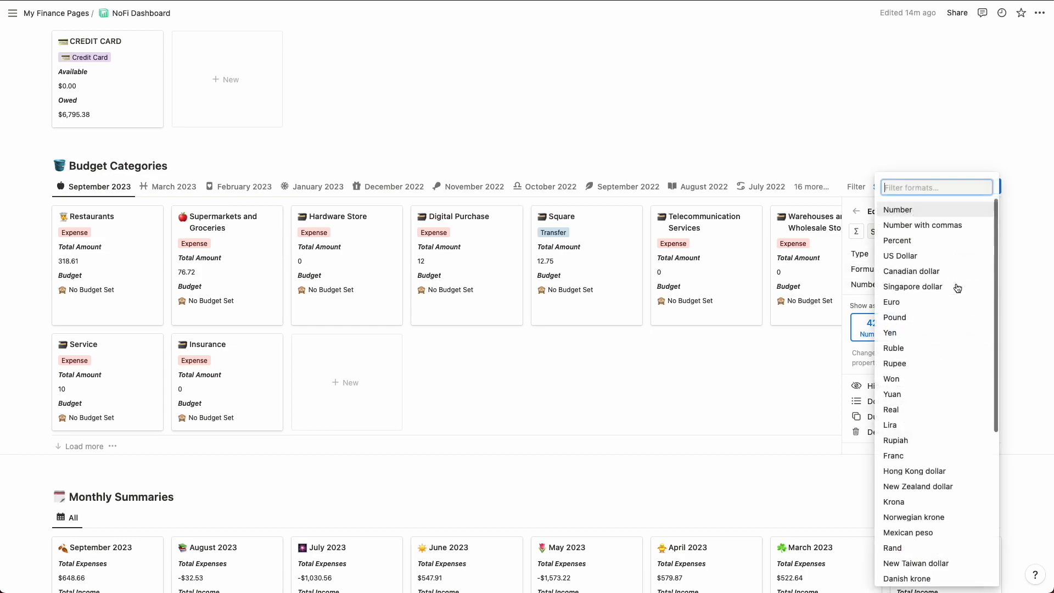
pyautogui.click(926, 256)
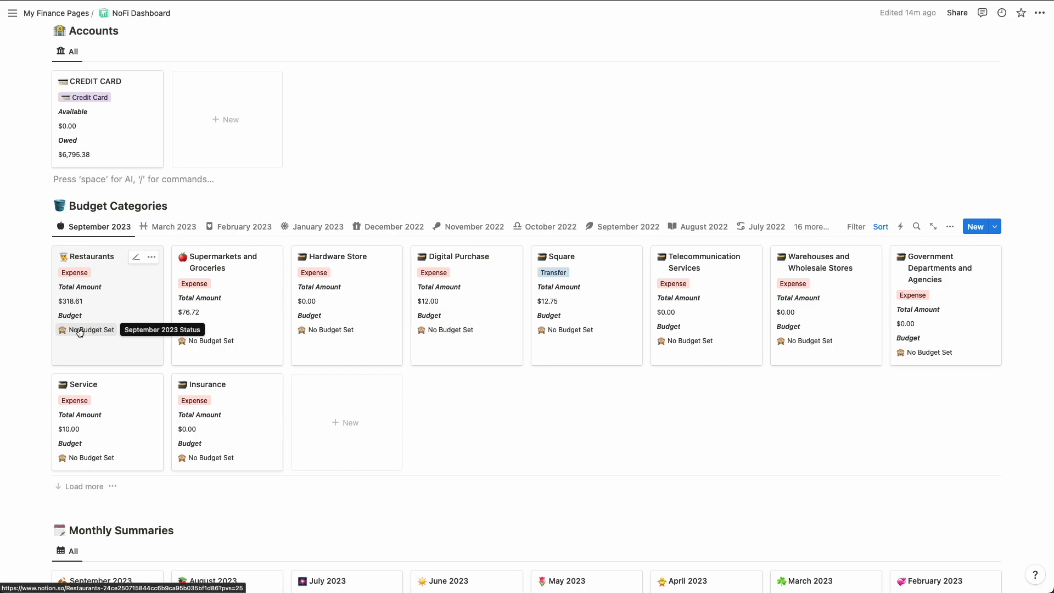
# Step: Set the September 2023 Budget of the Restaurants category to 500
pyautogui.click(135, 261)
pyautogui.scroll(-1, 93, 335)
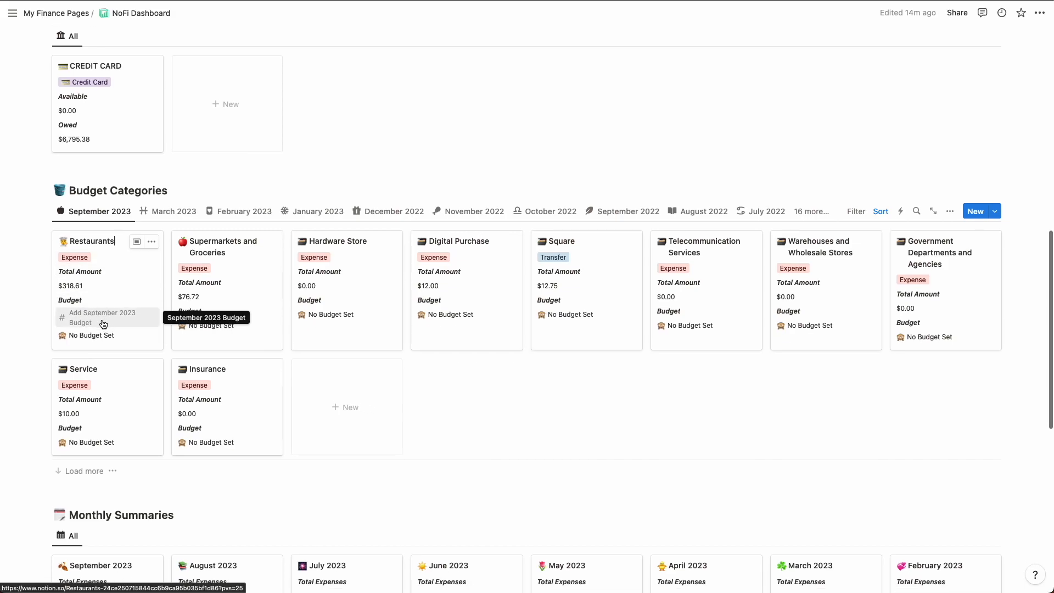
pyautogui.scroll(-2, 111, 327)
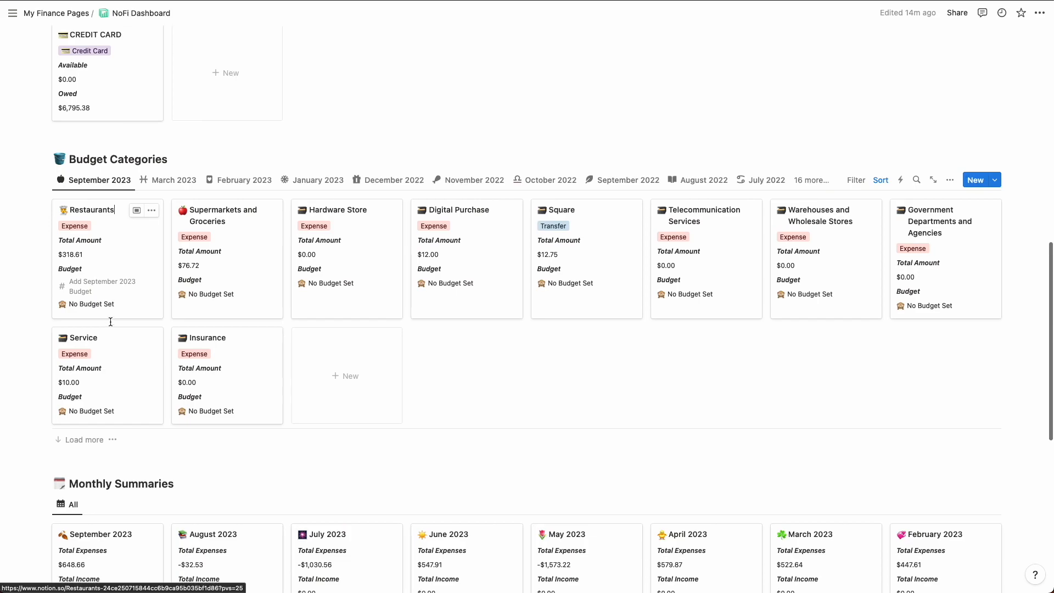
pyautogui.click(84, 284)
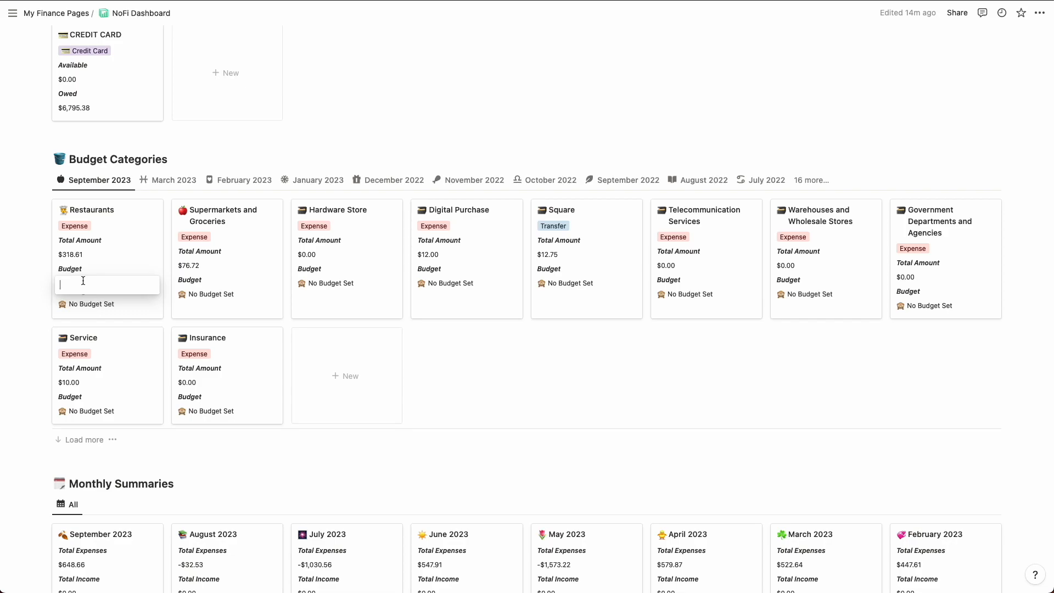
pyautogui.write('500')
pyautogui.press('Return')
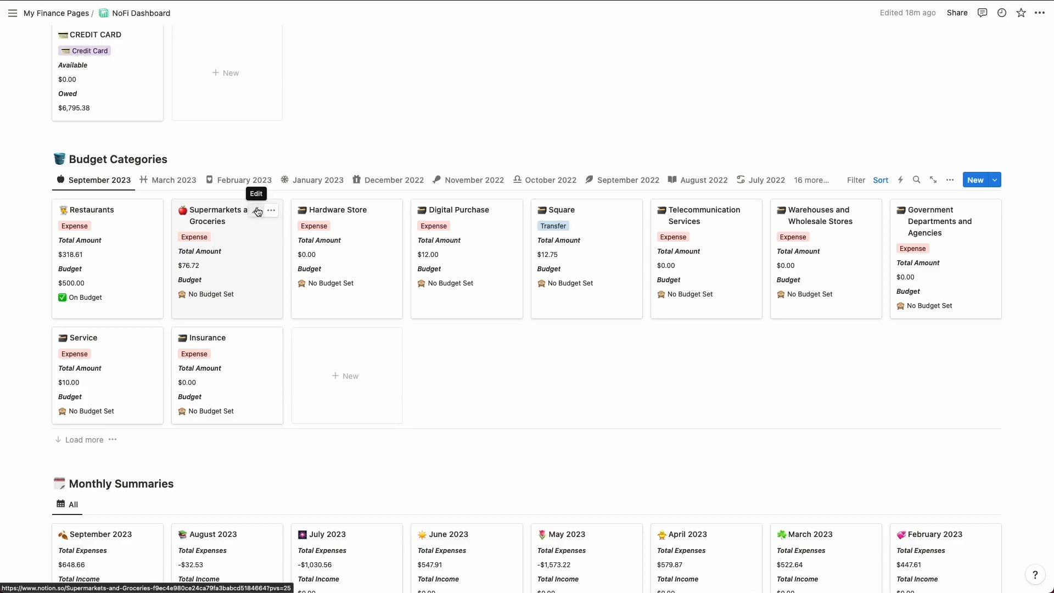
# Step: Set the September 2023 Budget of the Supermarkets and Groceries category to 50
pyautogui.click(258, 212)
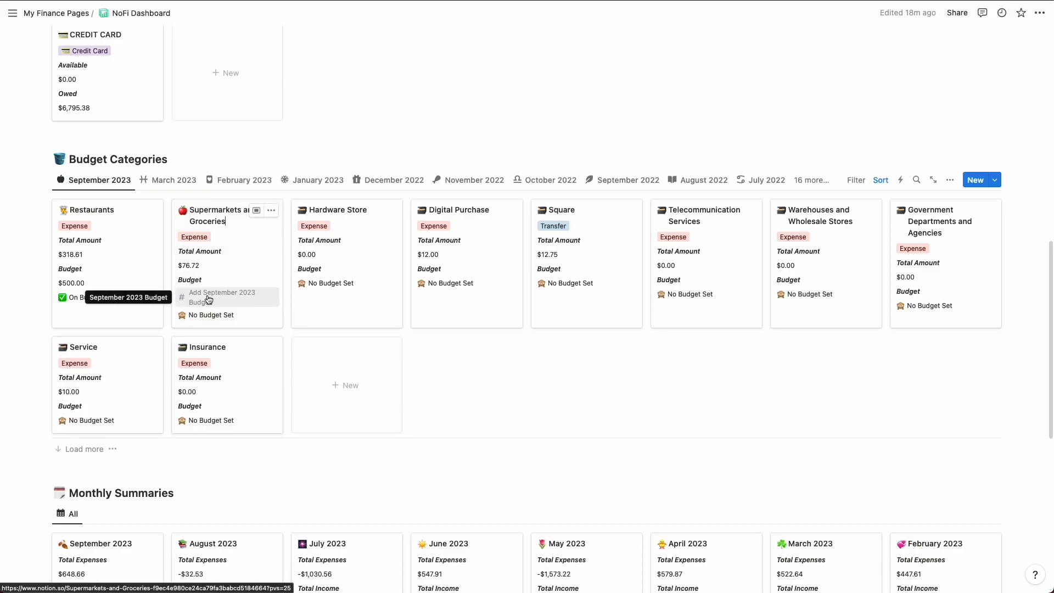
pyautogui.click(202, 297)
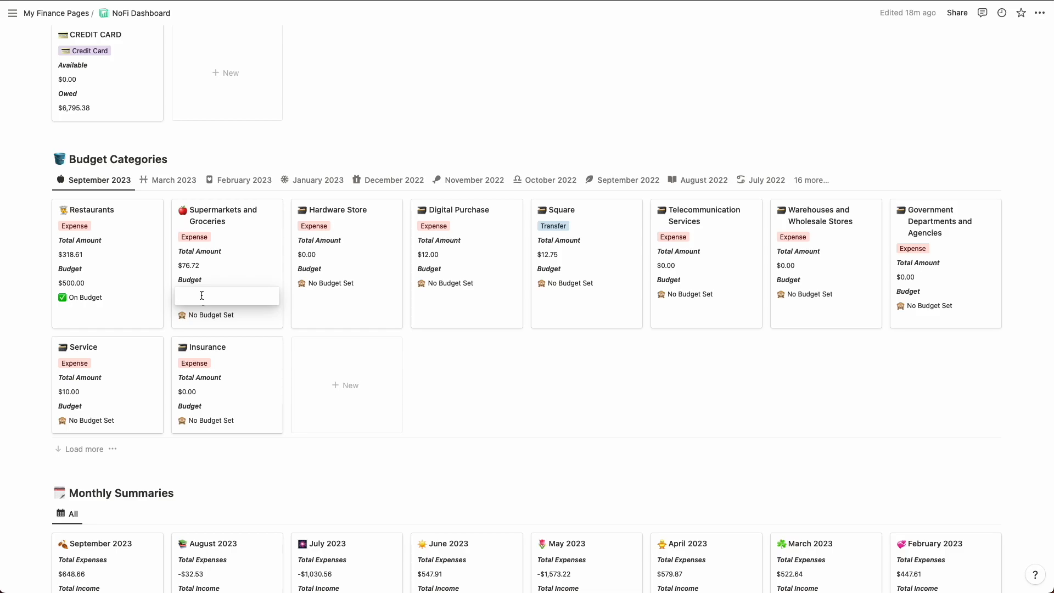
pyautogui.write('50')
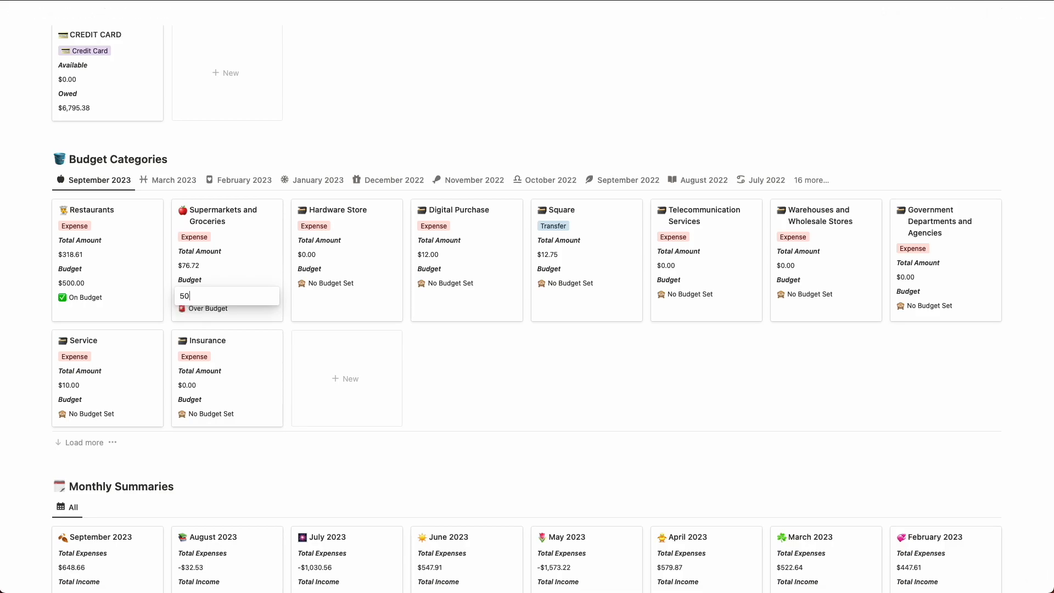
pyautogui.press('Return')
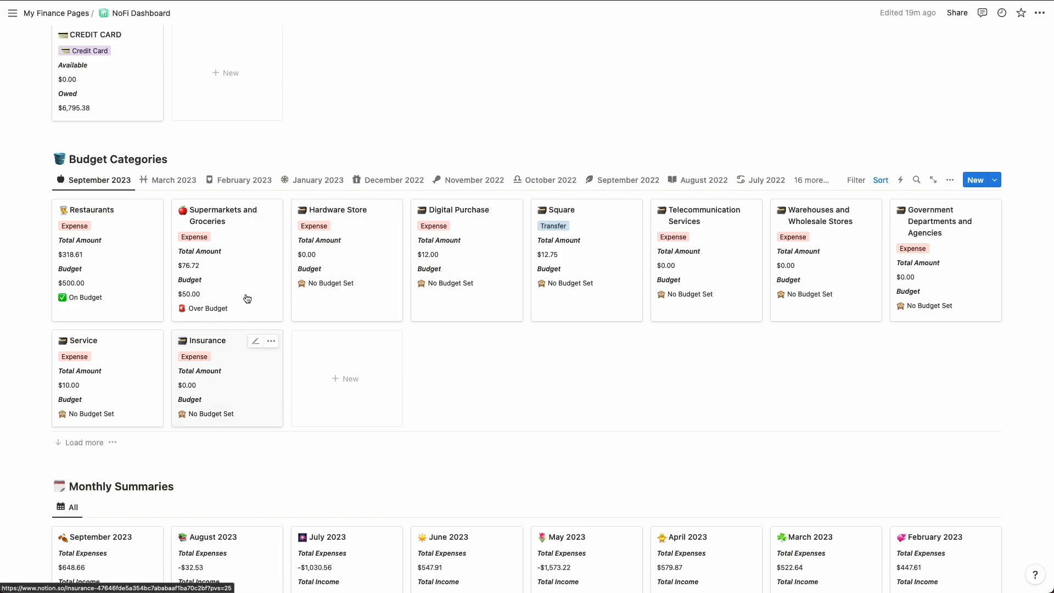
# Step: Filter the September 2023 view to categories whose September 2023 Amount is not equal to 0
pyautogui.click(71, 441)
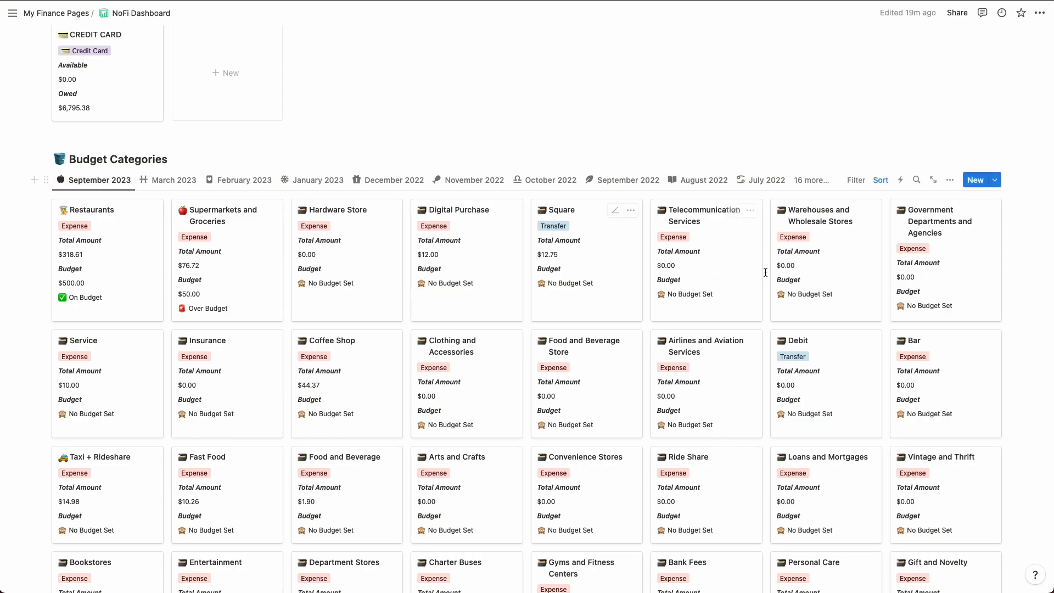
pyautogui.click(857, 181)
pyautogui.write('septem')
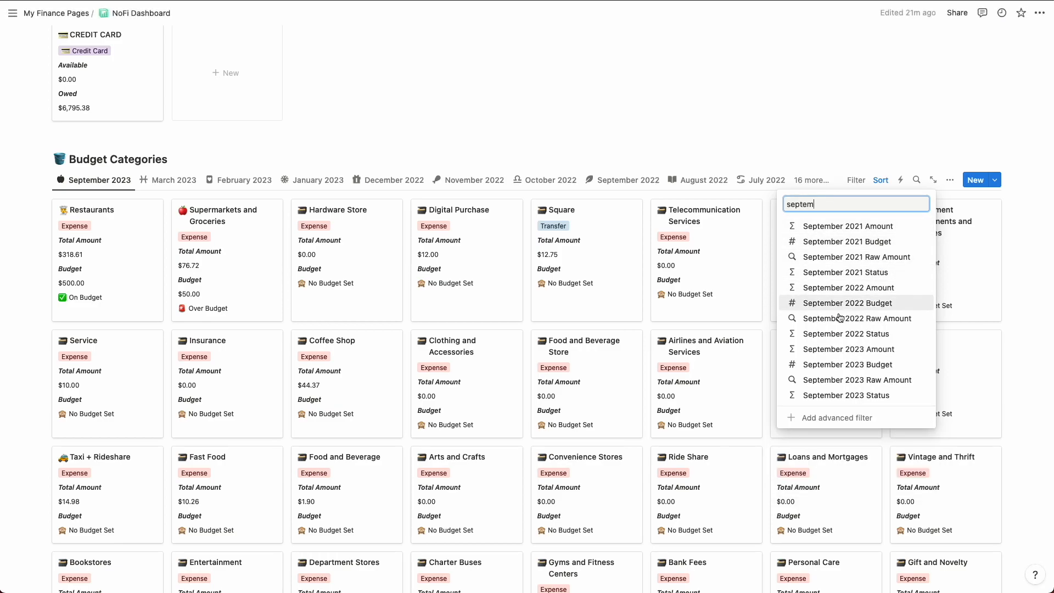
pyautogui.click(850, 349)
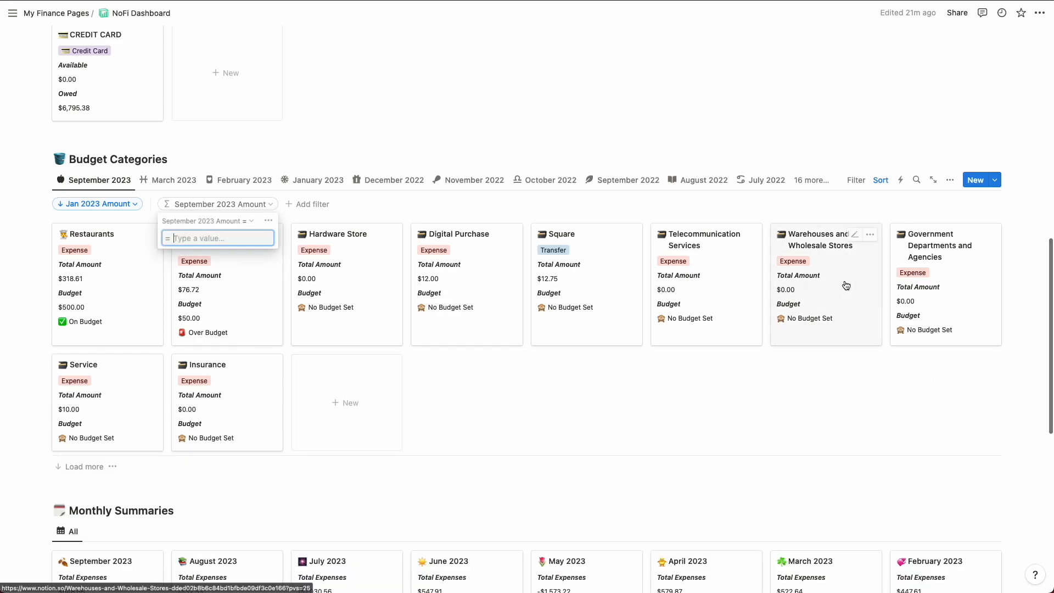
pyautogui.click(248, 221)
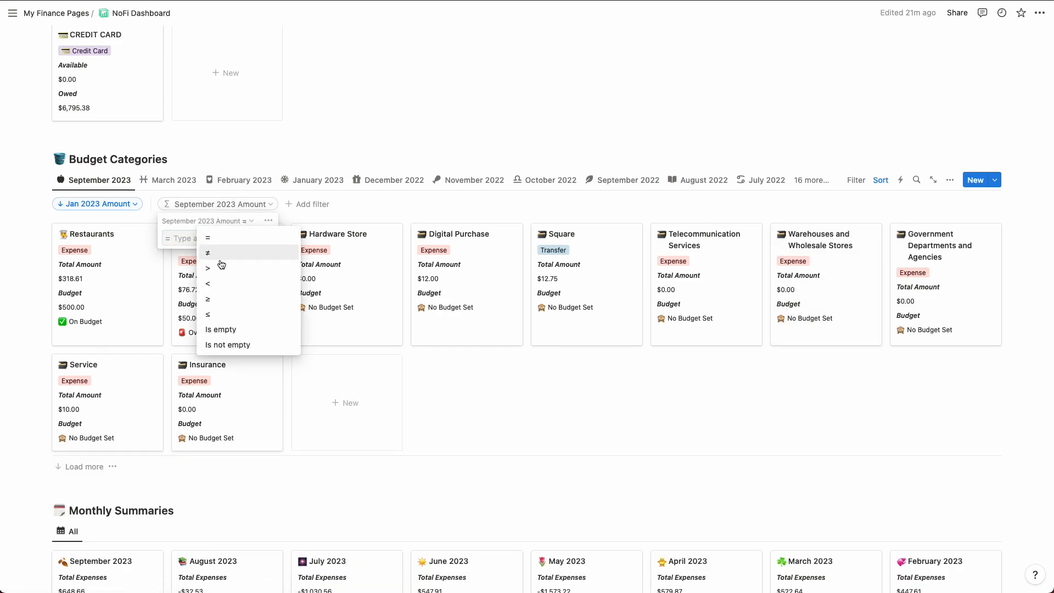
pyautogui.click(219, 254)
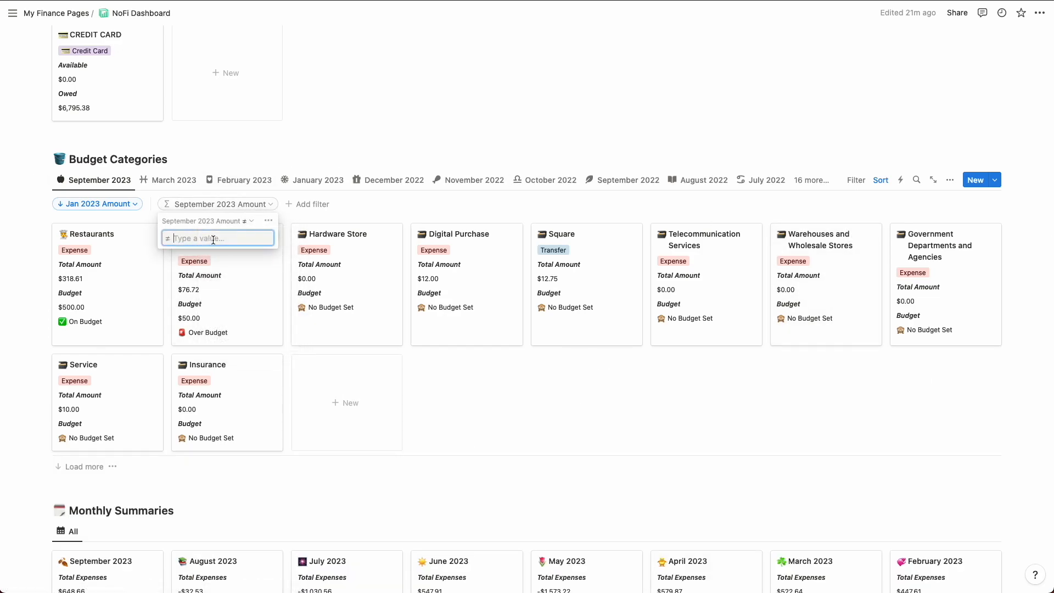
pyautogui.write('0')
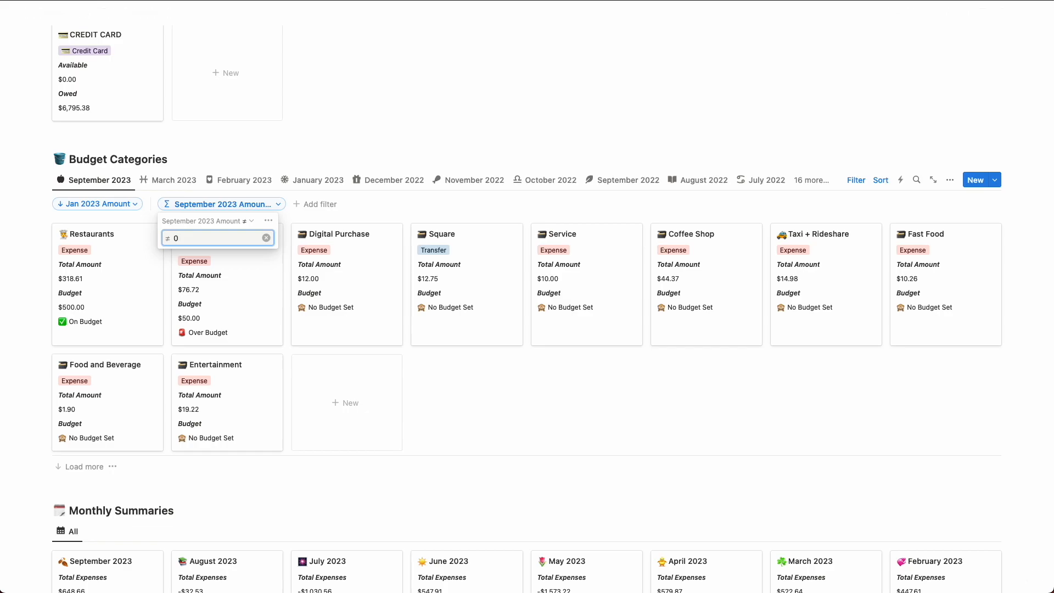
pyautogui.click(375, 206)
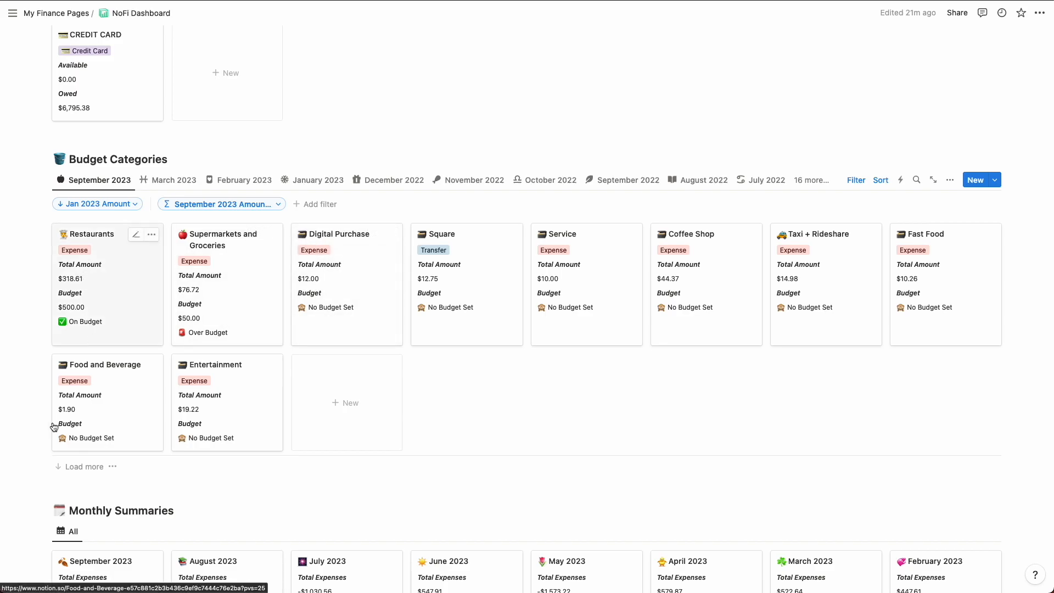
# Step: Load the remaining categories in the filtered September 2023 view and look through them
pyautogui.click(80, 467)
pyautogui.scroll(-1, 155, 469)
pyautogui.scroll(-1, 154, 470)
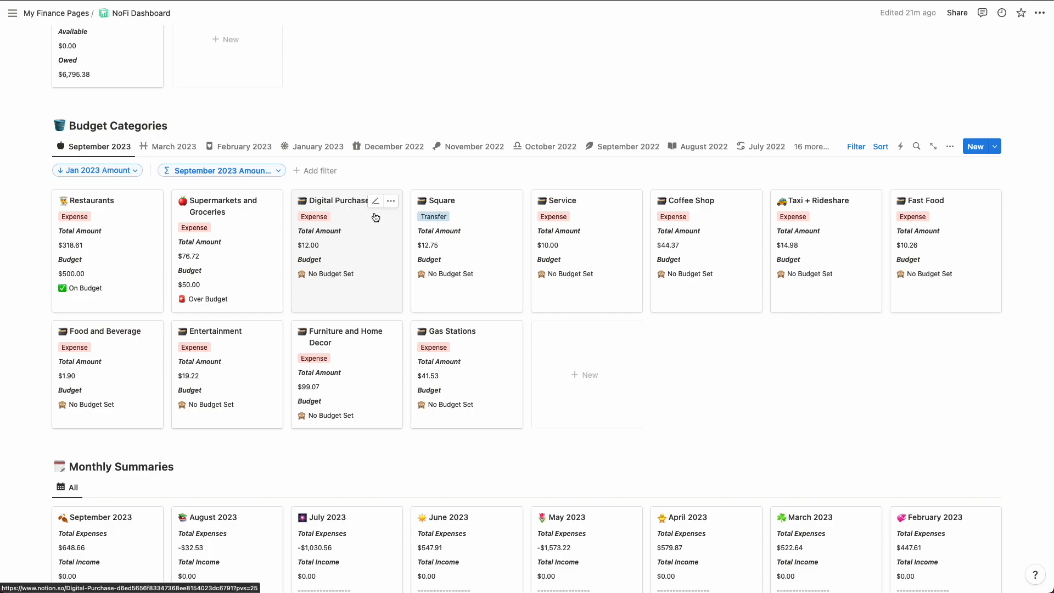
# Step: Sort the September 2023 view by September 2023 Amount in descending order instead of by Jan 2023 Amount
pyautogui.click(881, 147)
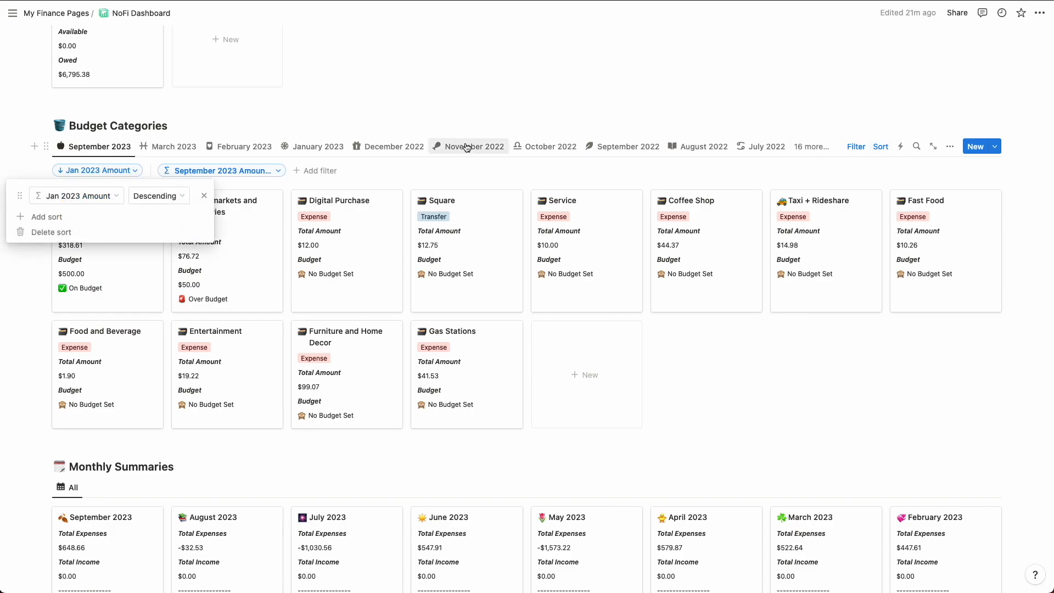
pyautogui.click(94, 199)
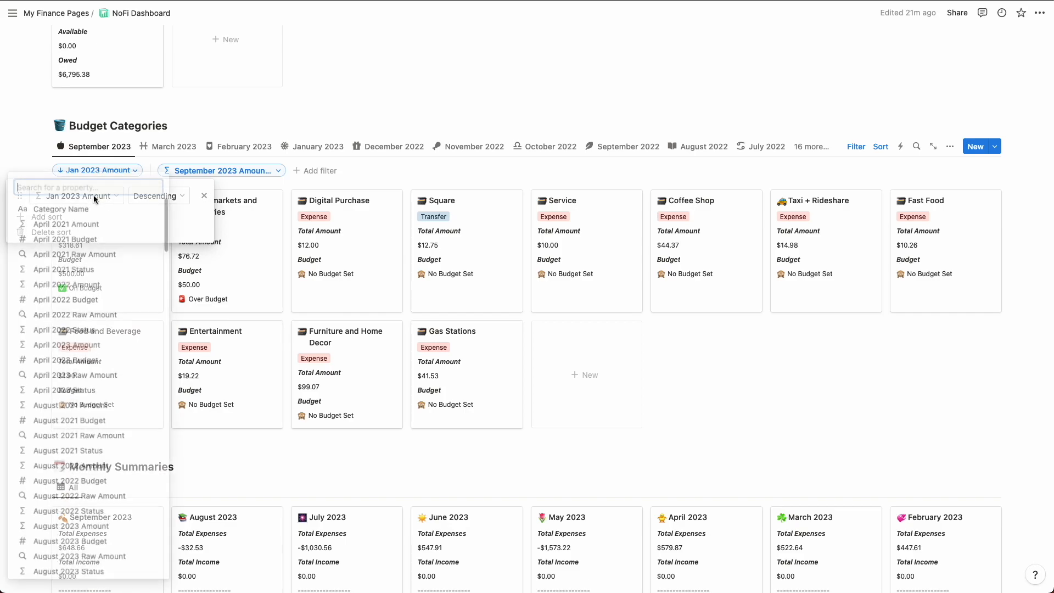
pyautogui.write('septem')
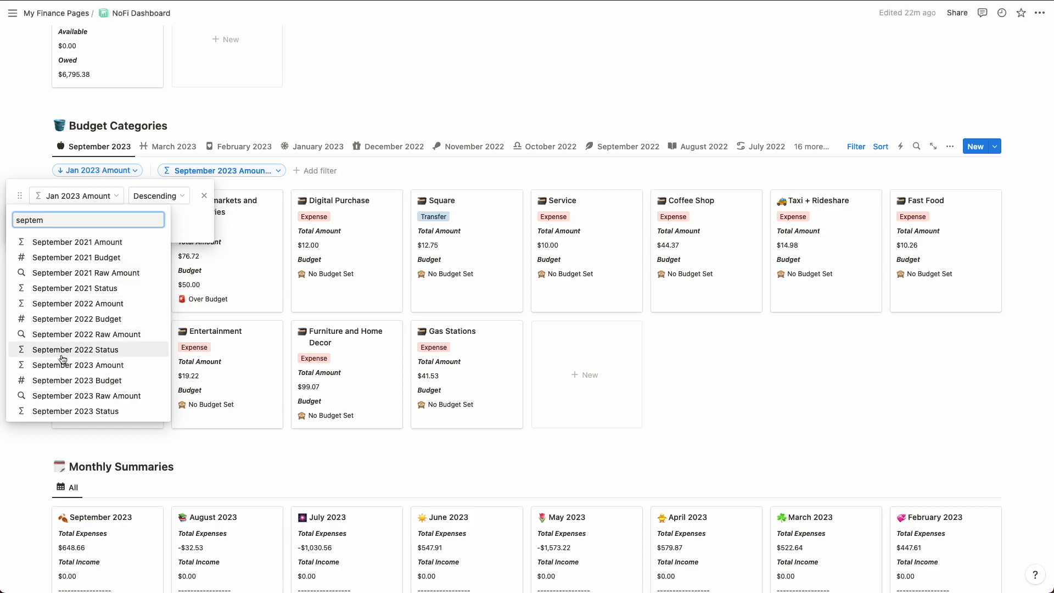
pyautogui.click(77, 364)
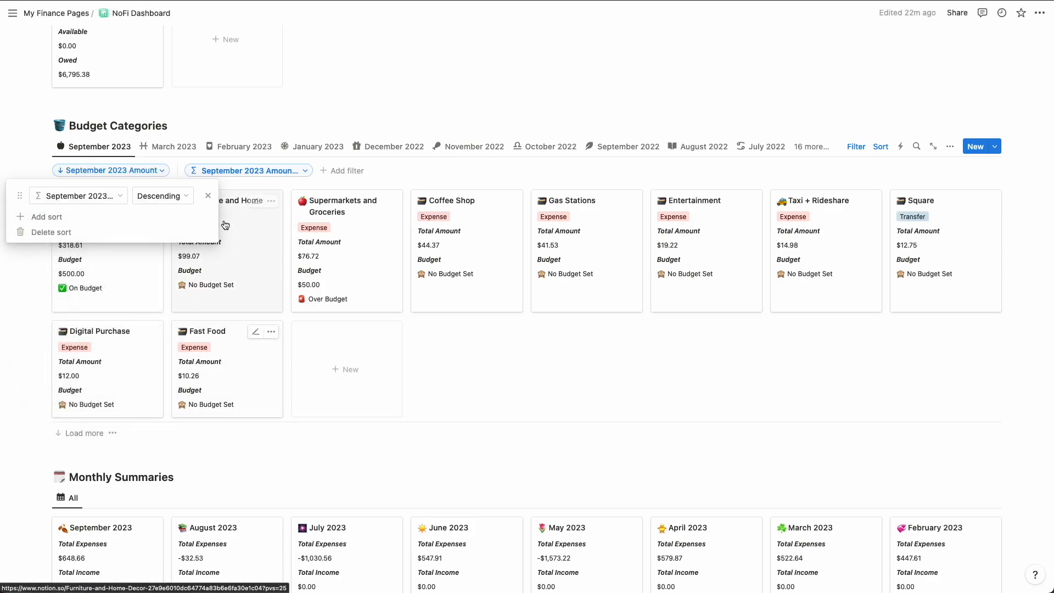
pyautogui.click(537, 118)
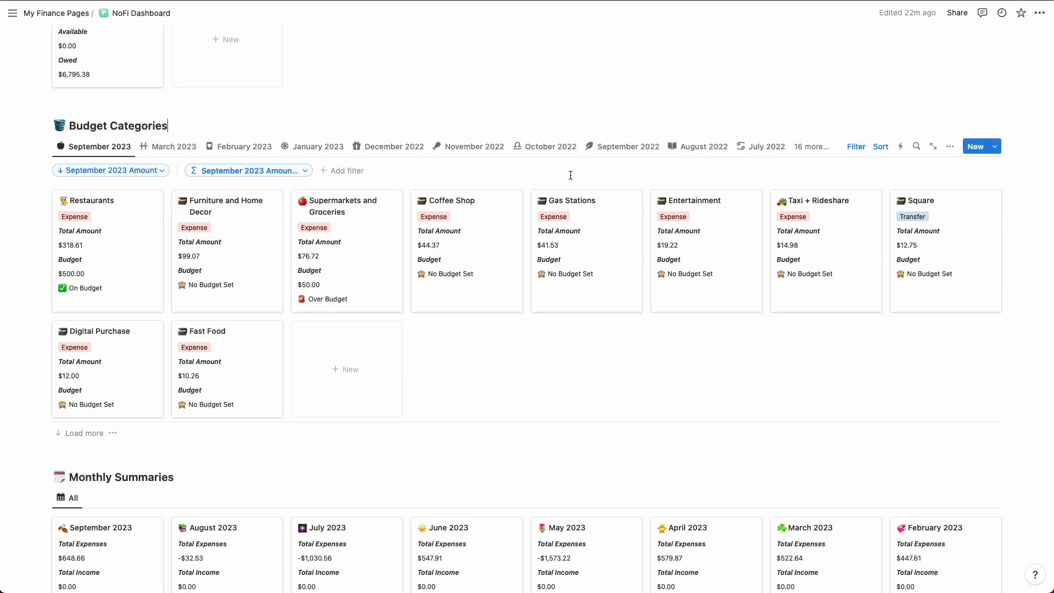
# Step: Check the available Category Type options on the Restaurants card without changing its type, and bring the Monthly Summaries into view
pyautogui.scroll(-1, 215, 118)
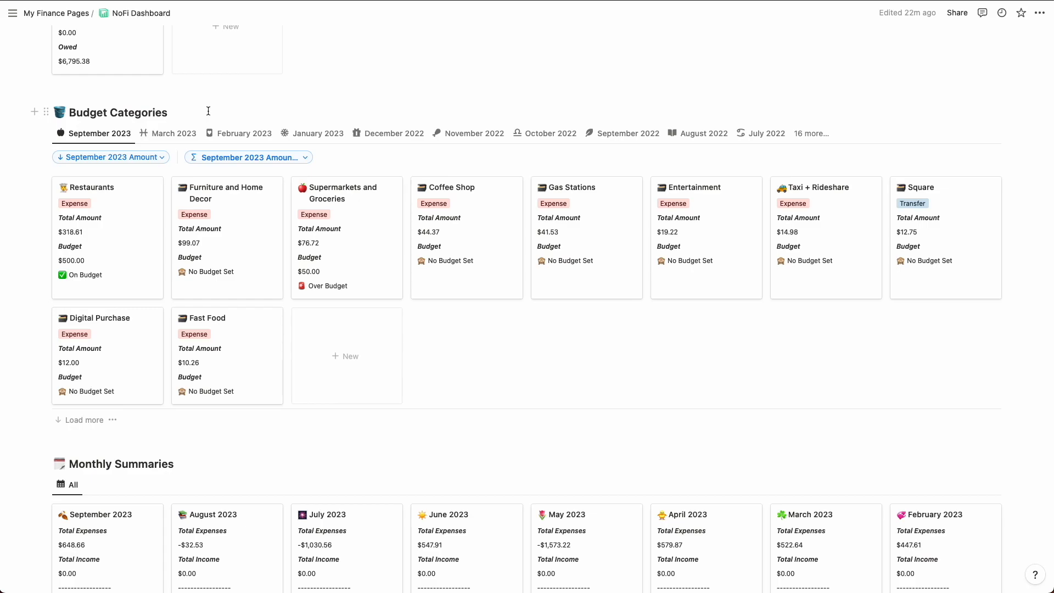
pyautogui.click(208, 111)
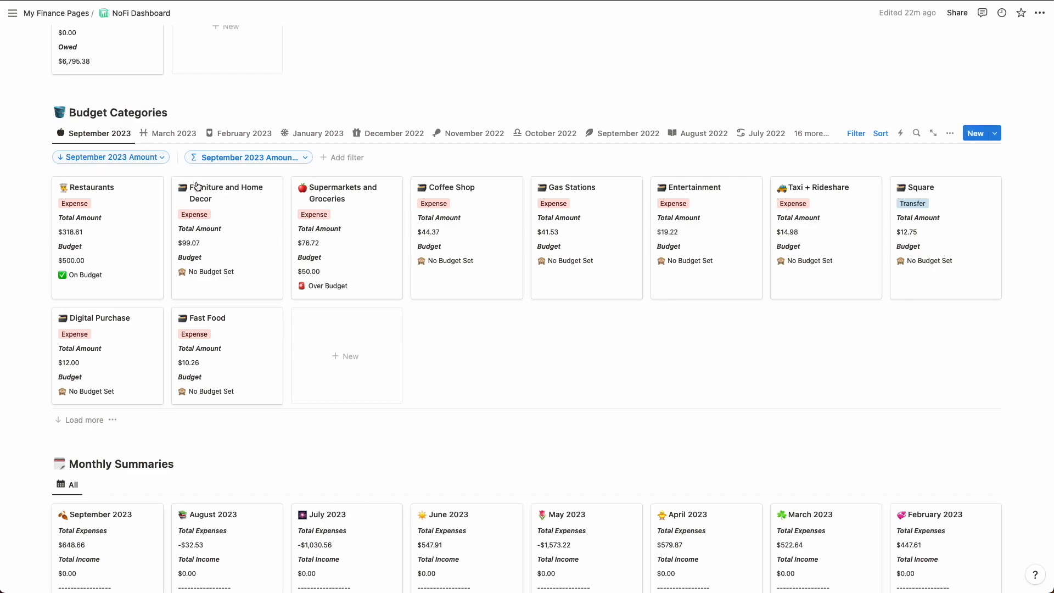
pyautogui.click(72, 204)
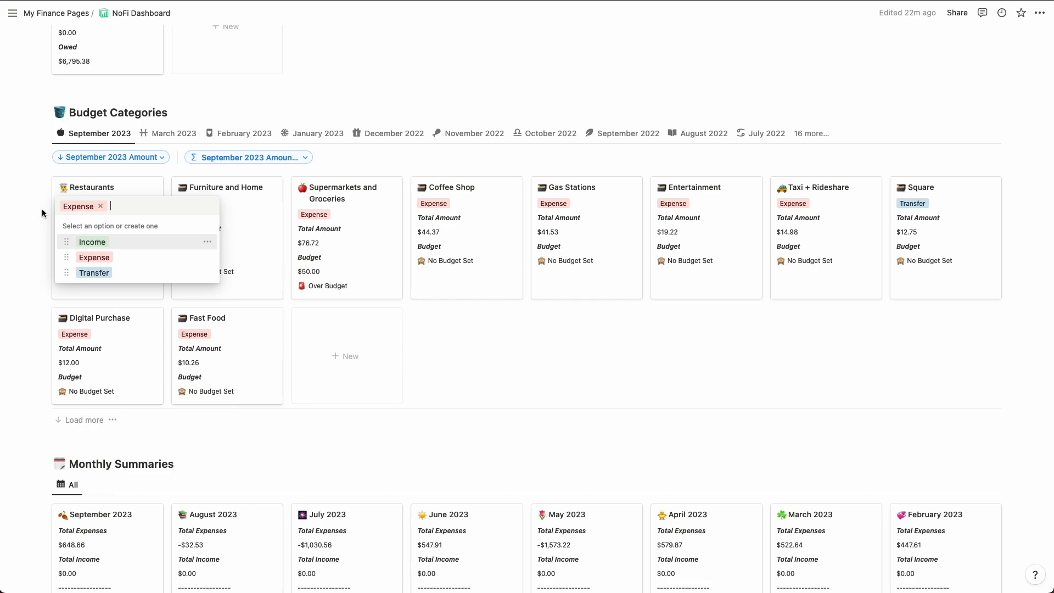
pyautogui.press('Escape')
pyautogui.scroll(-2, 64, 280)
pyautogui.scroll(-4, 64, 280)
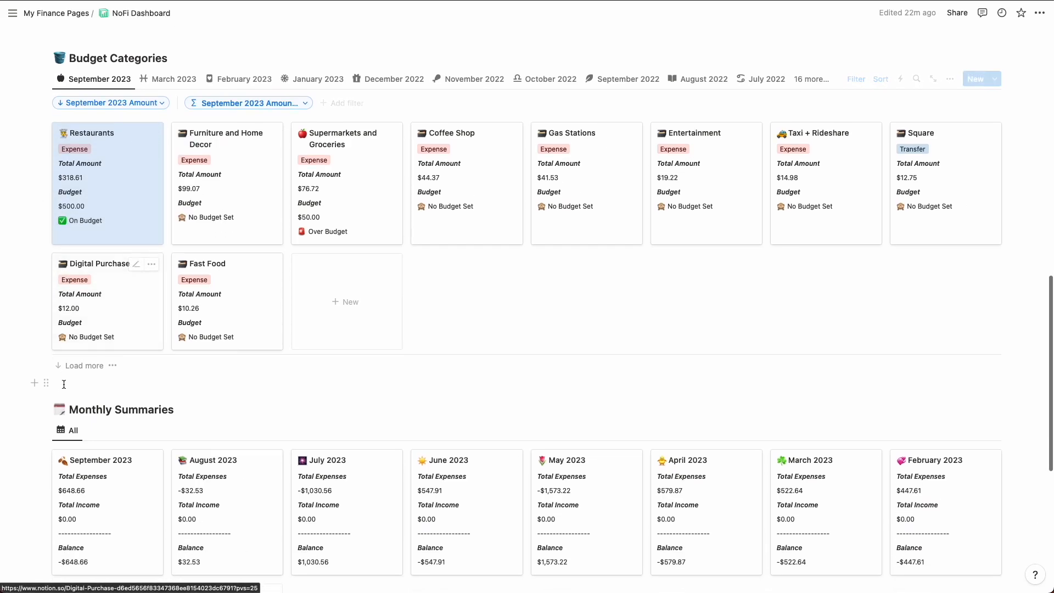
# Step: Look over the Monthly Summaries cards and go back through the Transactions to Review table and Accounts
pyautogui.scroll(-5, 122, 478)
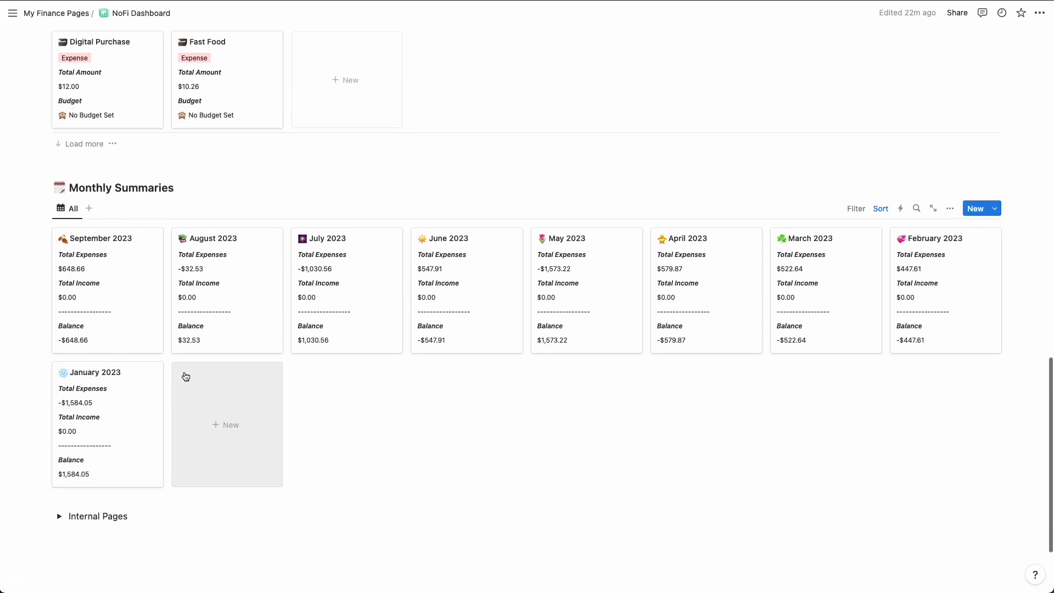
pyautogui.scroll(1, 165, 309)
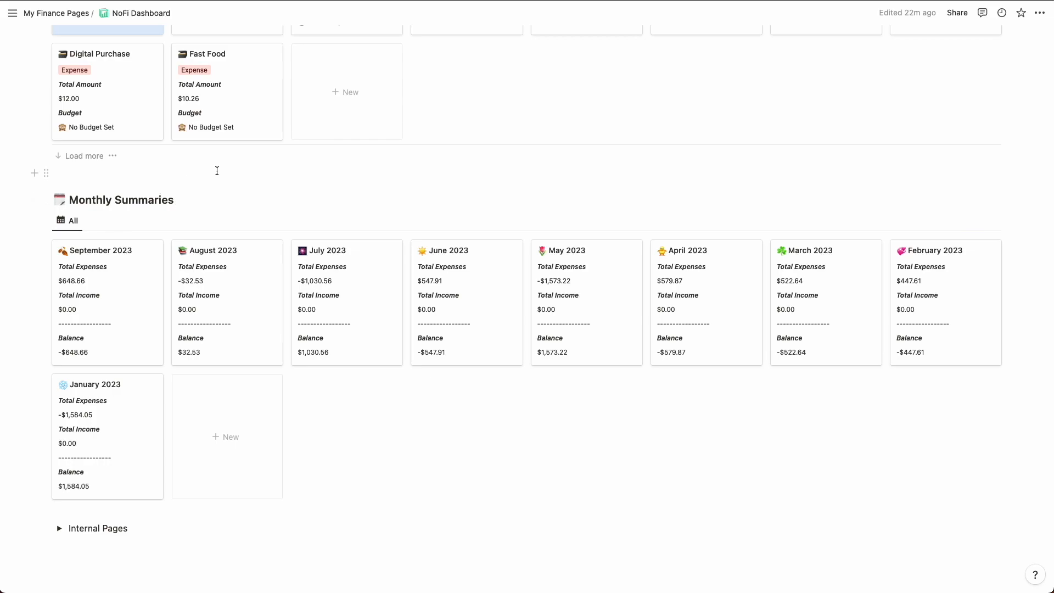
pyautogui.scroll(1, 217, 172)
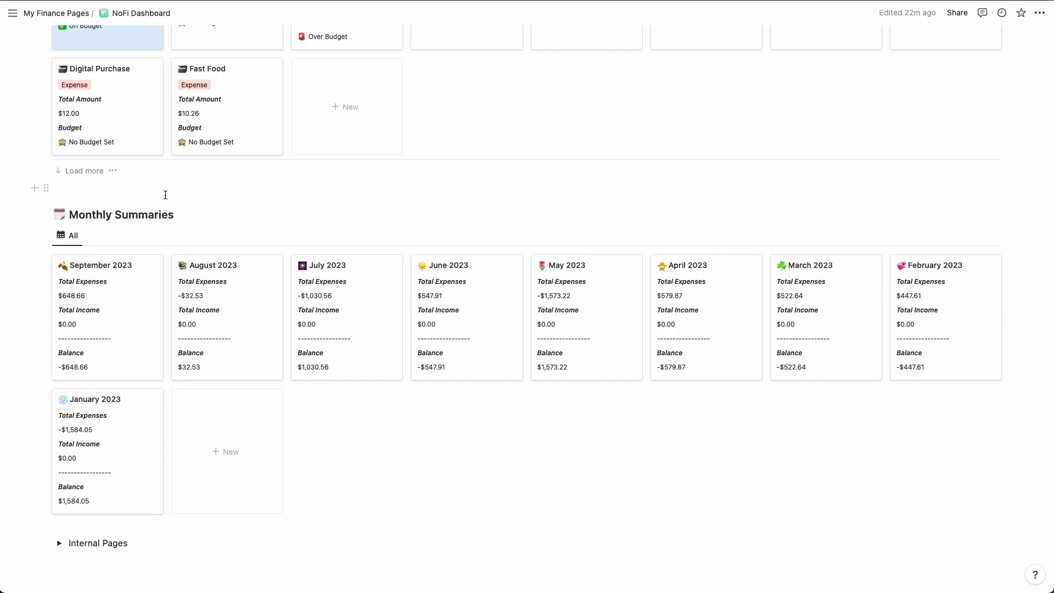
pyautogui.scroll(20, 165, 195)
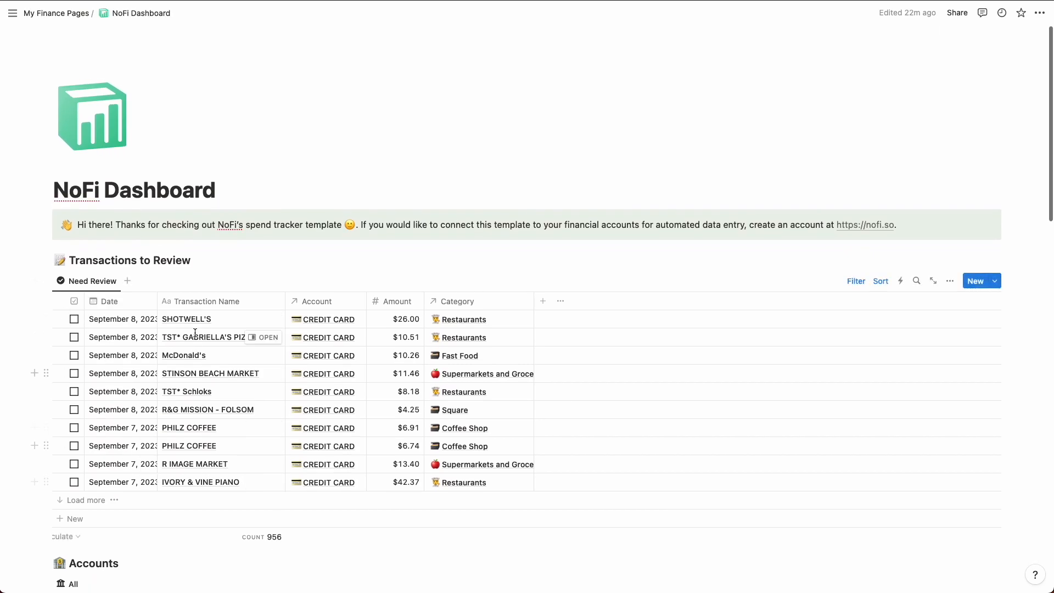
pyautogui.scroll(-2, 227, 319)
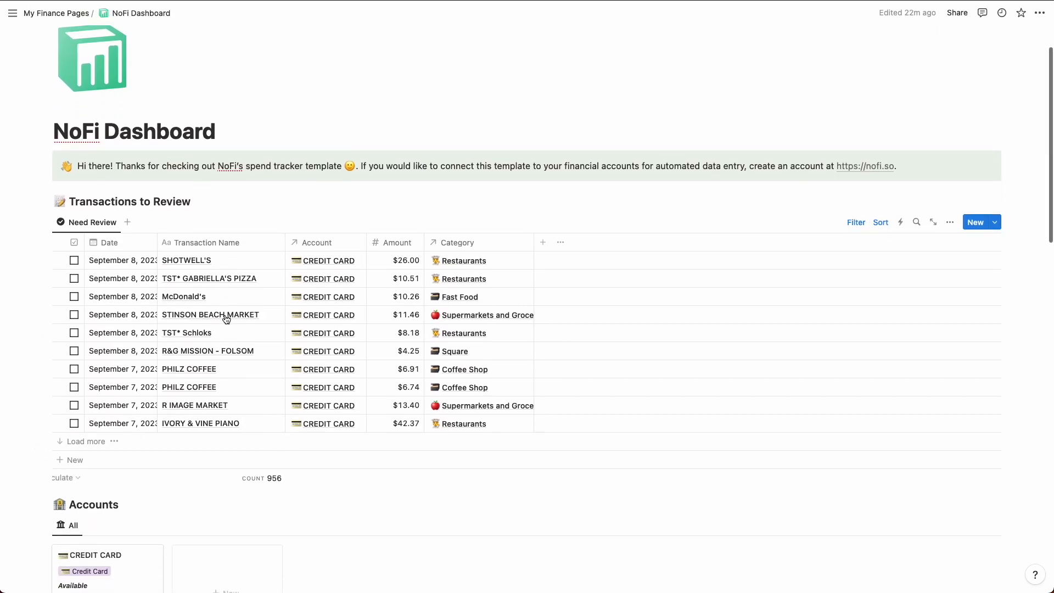
pyautogui.scroll(-3, 227, 320)
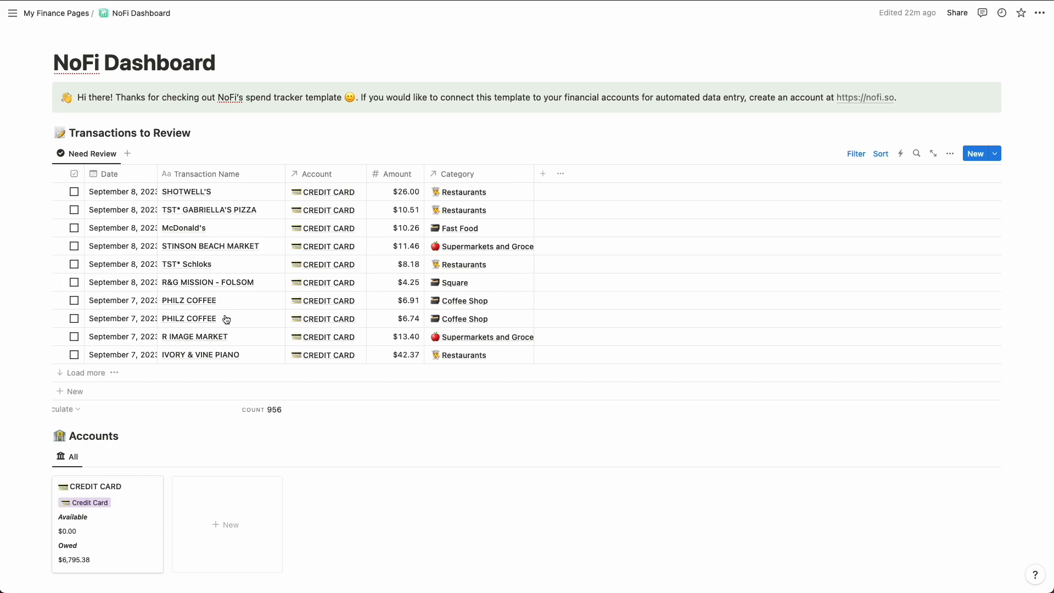
# Step: Review the Category Type choices for Restaurants again, keeping Expense, and compare the September 2023 categories with the Monthly Summaries
pyautogui.scroll(-15, 226, 320)
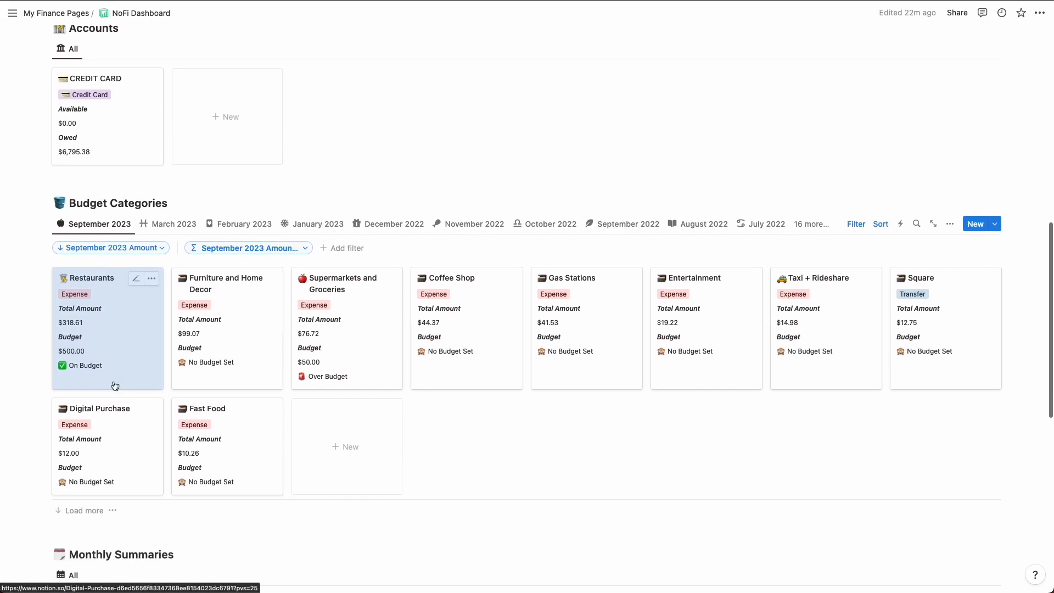
pyautogui.click(79, 298)
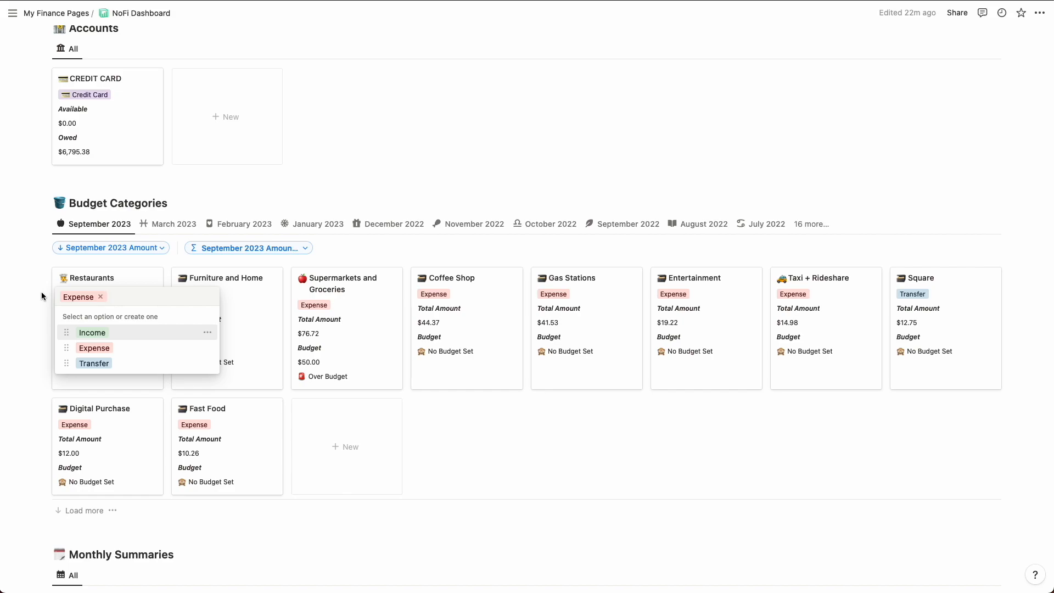
pyautogui.press('Escape')
pyautogui.scroll(-5, 37, 344)
pyautogui.scroll(-1, 37, 344)
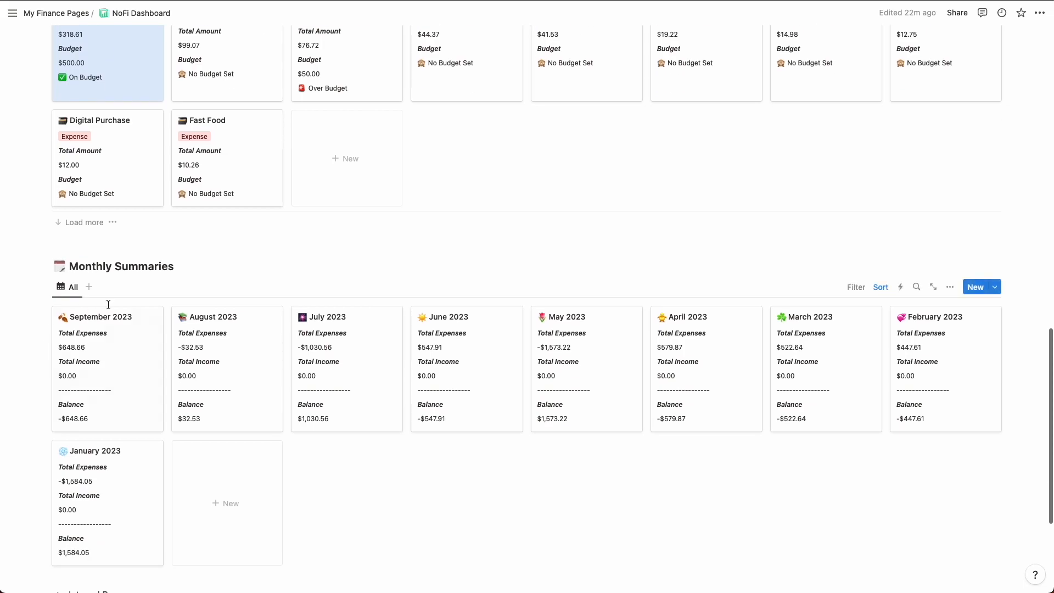
pyautogui.scroll(5, 127, 375)
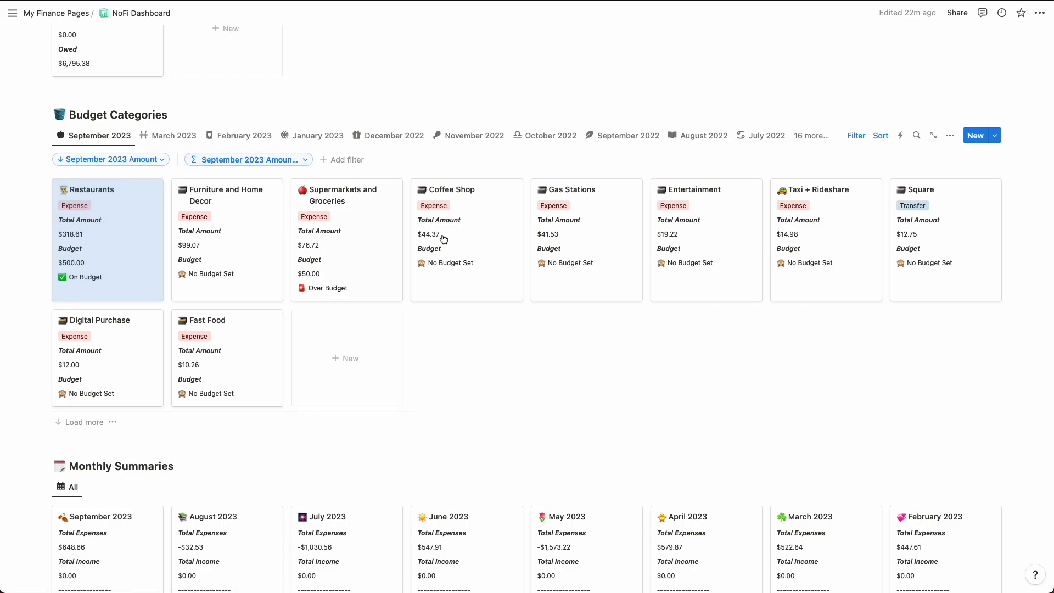
pyautogui.click(36, 231)
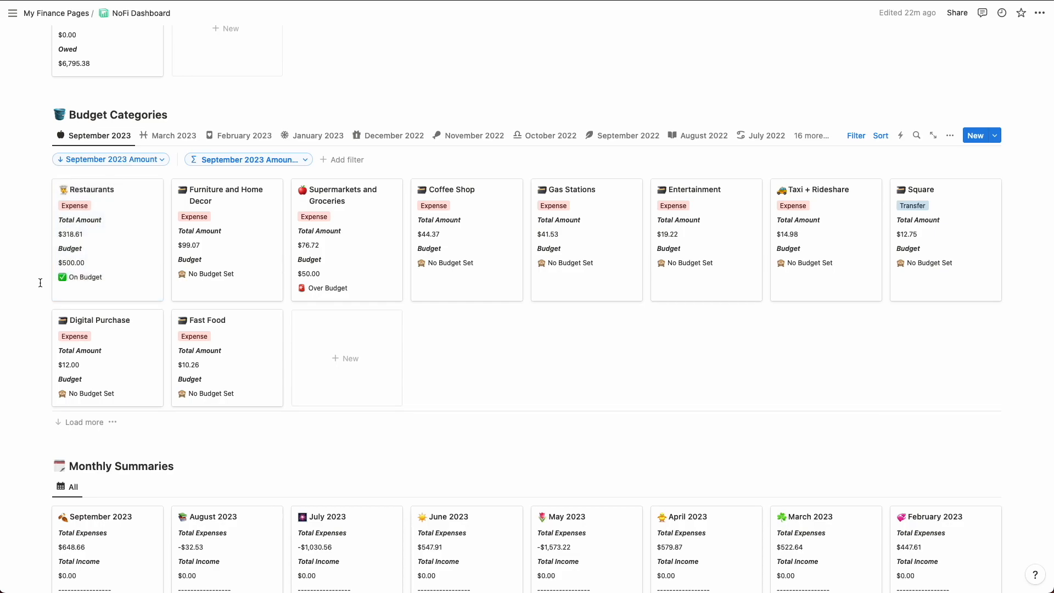
pyautogui.scroll(-1, 40, 294)
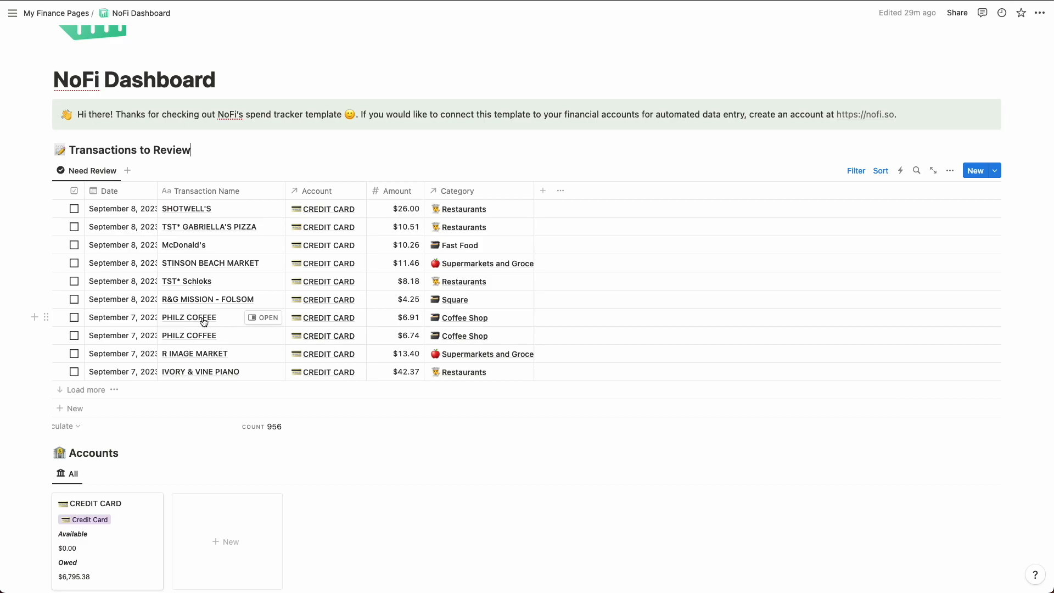
# Step: Change the Coffee Shop category's icon to the coffee cup emoji from its entry in Transactions to Review, and close the category page
pyautogui.click(437, 319)
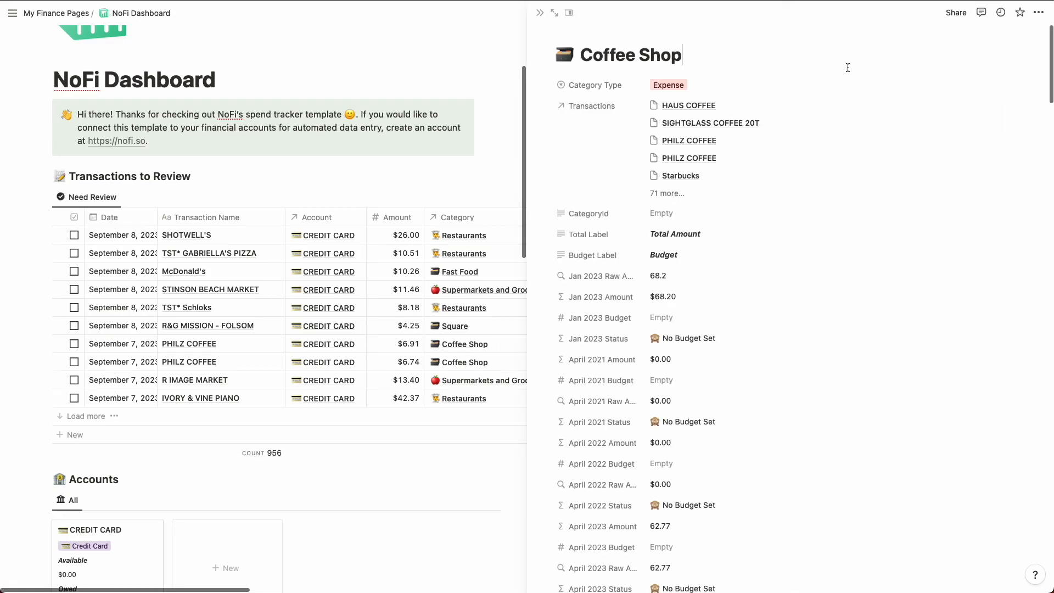
pyautogui.click(567, 56)
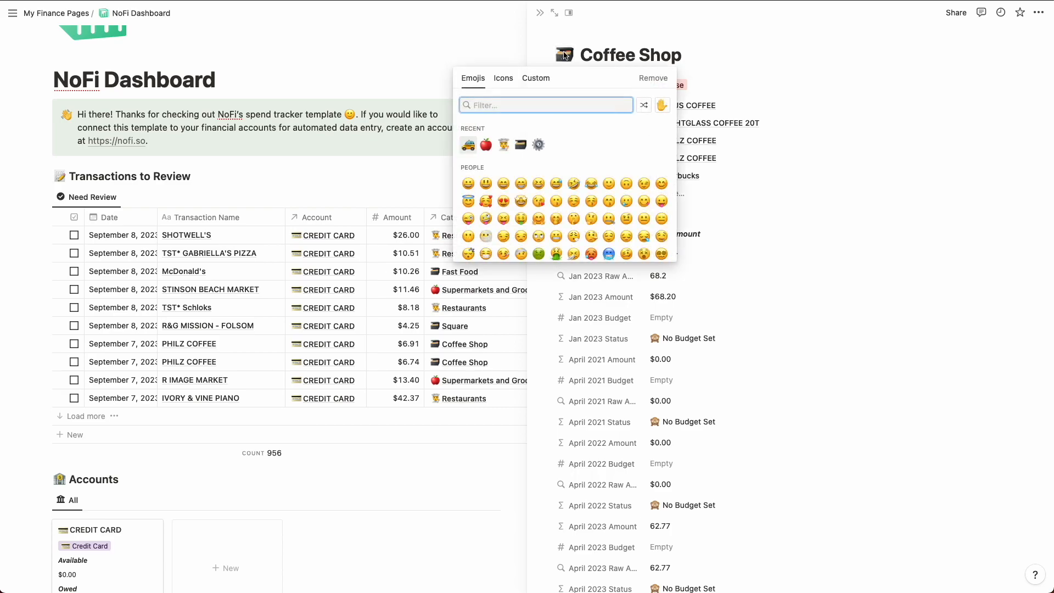
pyautogui.write('coffe')
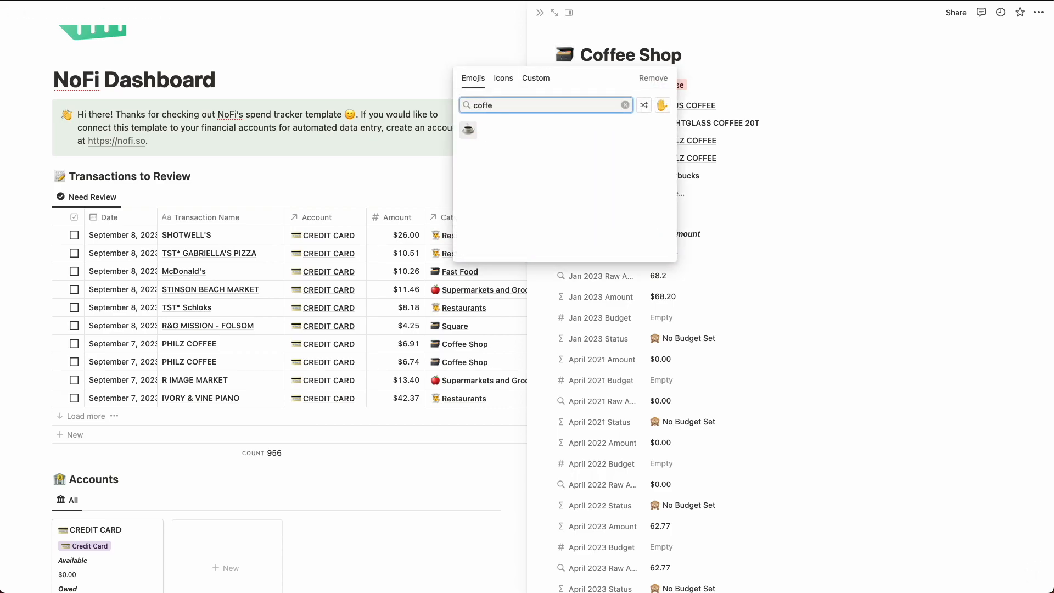
pyautogui.click(469, 129)
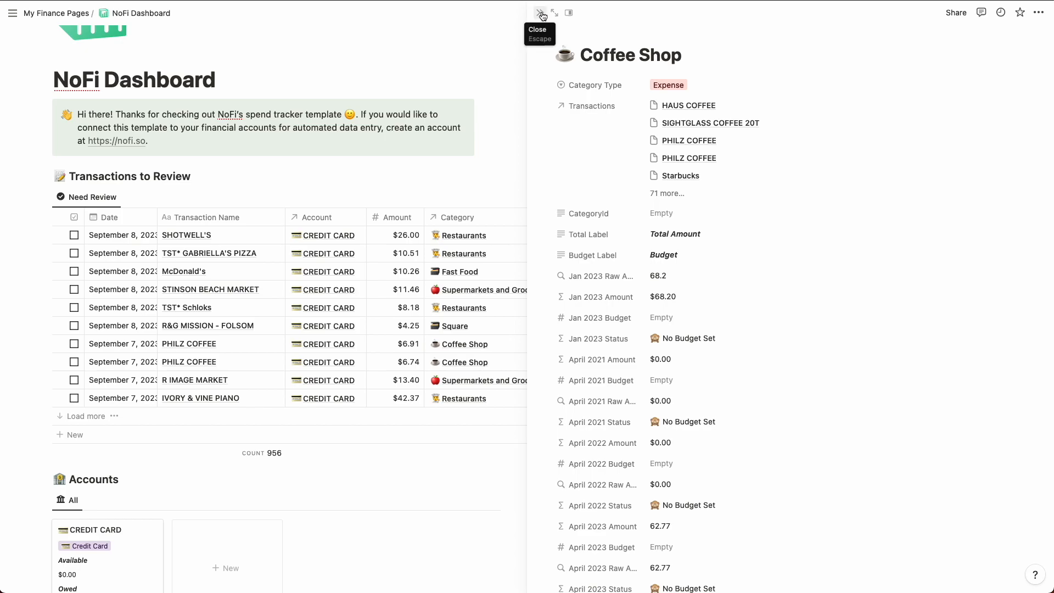
pyautogui.click(542, 15)
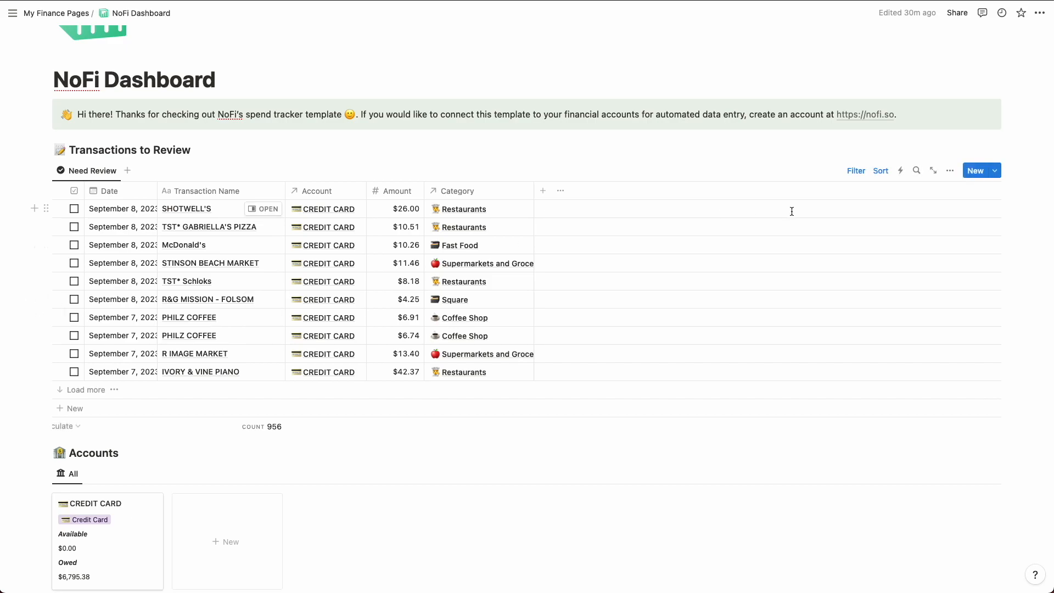
# Step: Search the Transactions to Review table for "philz" and load the remaining matching transactions
pyautogui.click(916, 172)
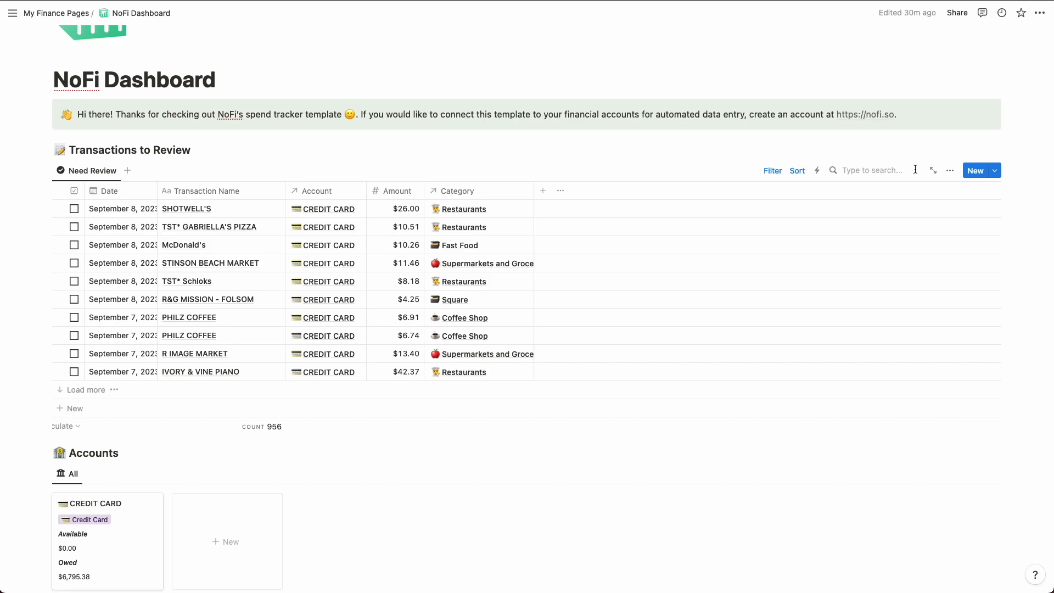
pyautogui.write('philz')
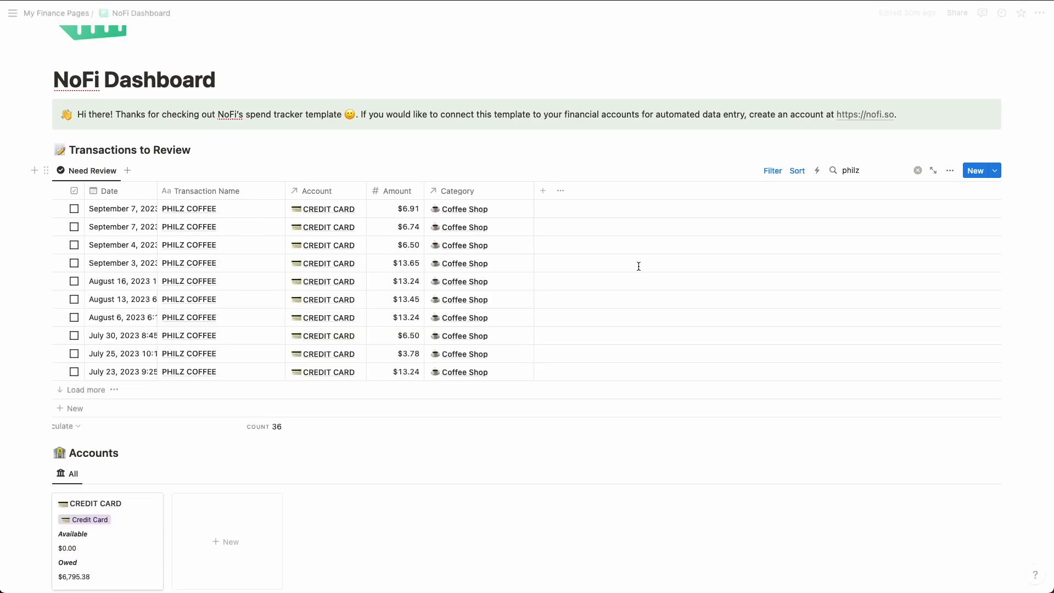
pyautogui.click(76, 390)
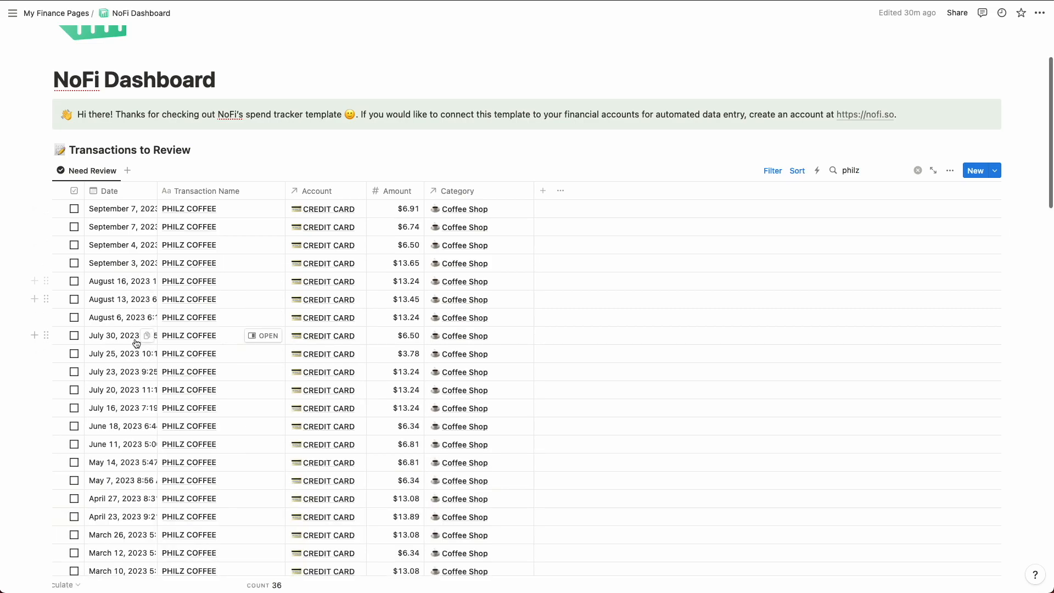
pyautogui.scroll(-8, 121, 349)
pyautogui.scroll(-1, 135, 344)
pyautogui.scroll(11, 136, 344)
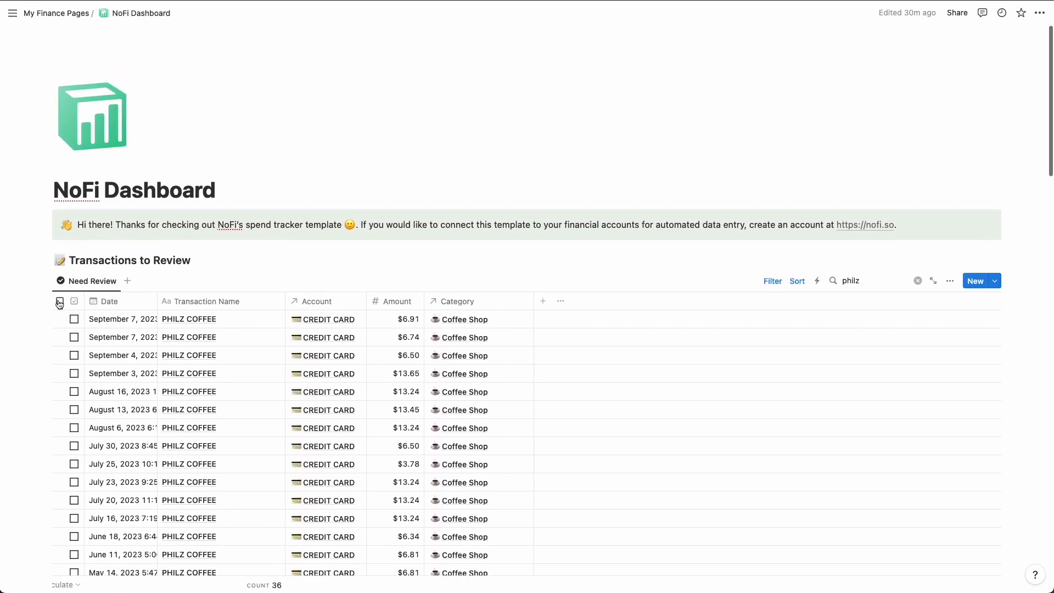
# Step: Select all the found Philz Coffee transactions, mark them as Reviewed and clear the search
pyautogui.click(60, 302)
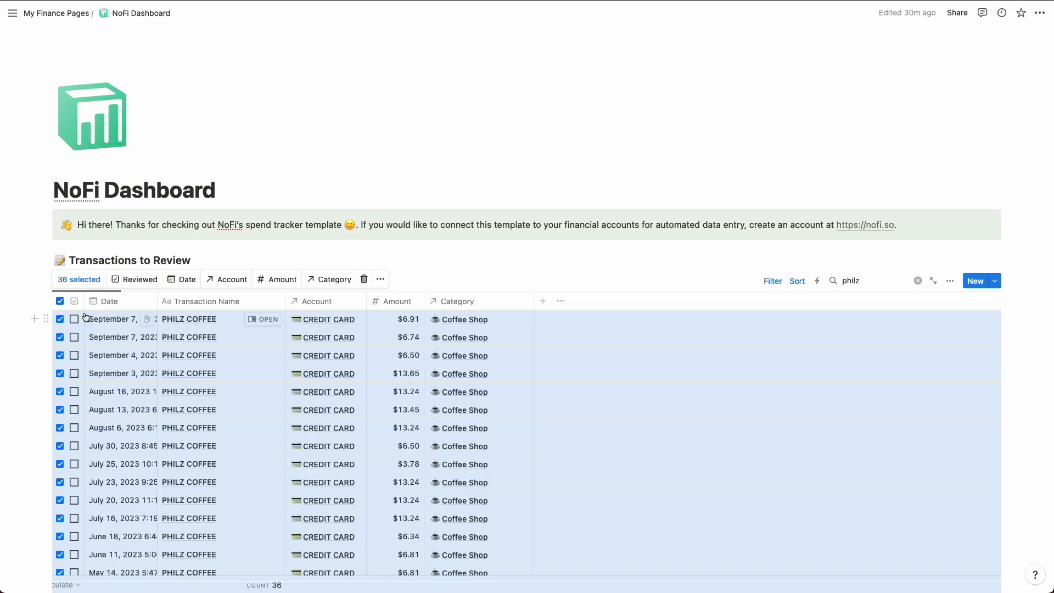
pyautogui.scroll(-1, 166, 413)
pyautogui.scroll(-3, 166, 413)
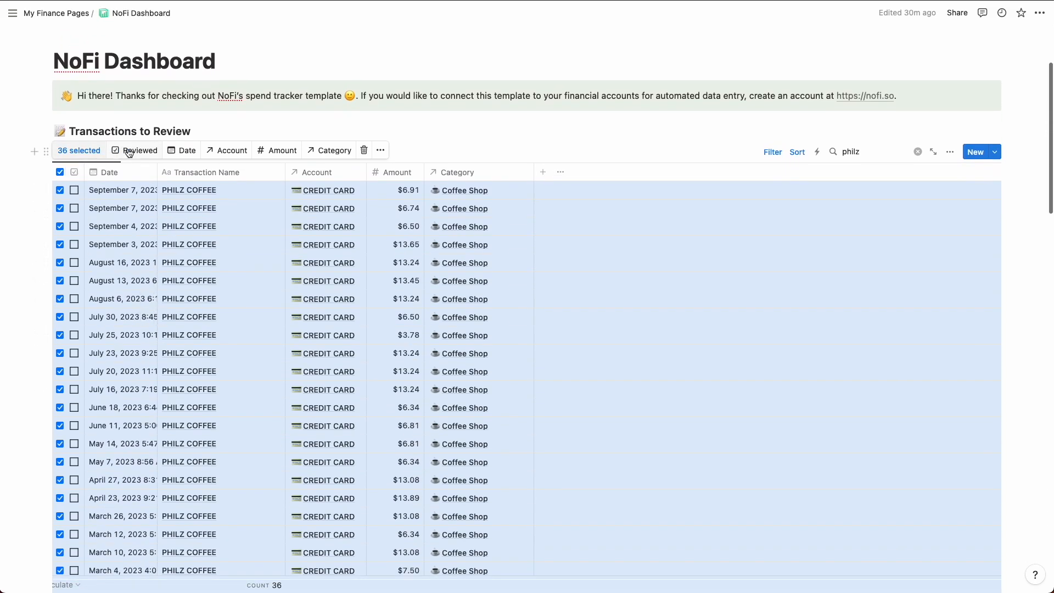
pyautogui.click(142, 152)
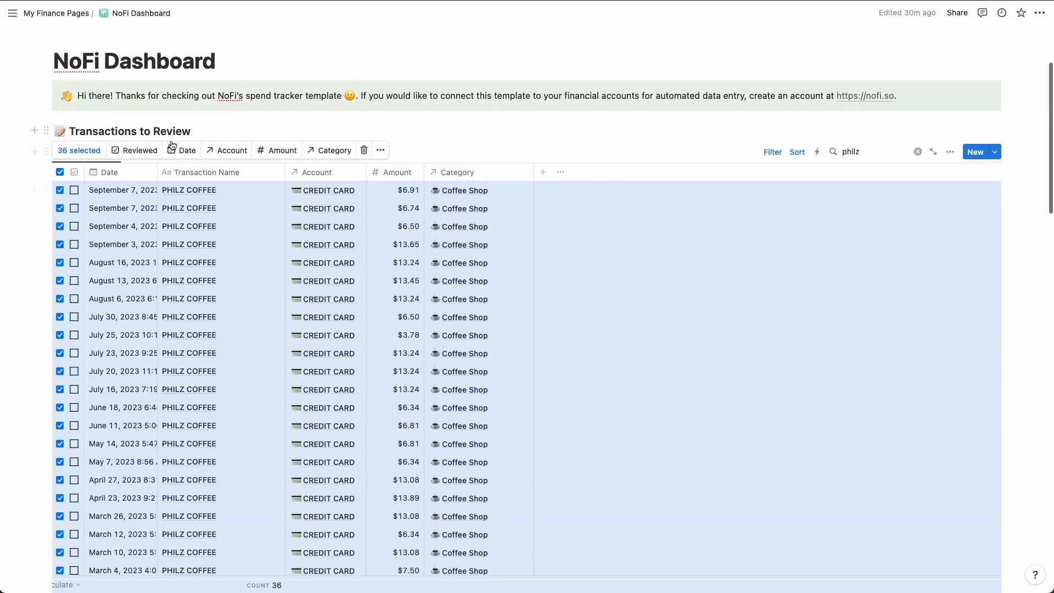
pyautogui.click(917, 199)
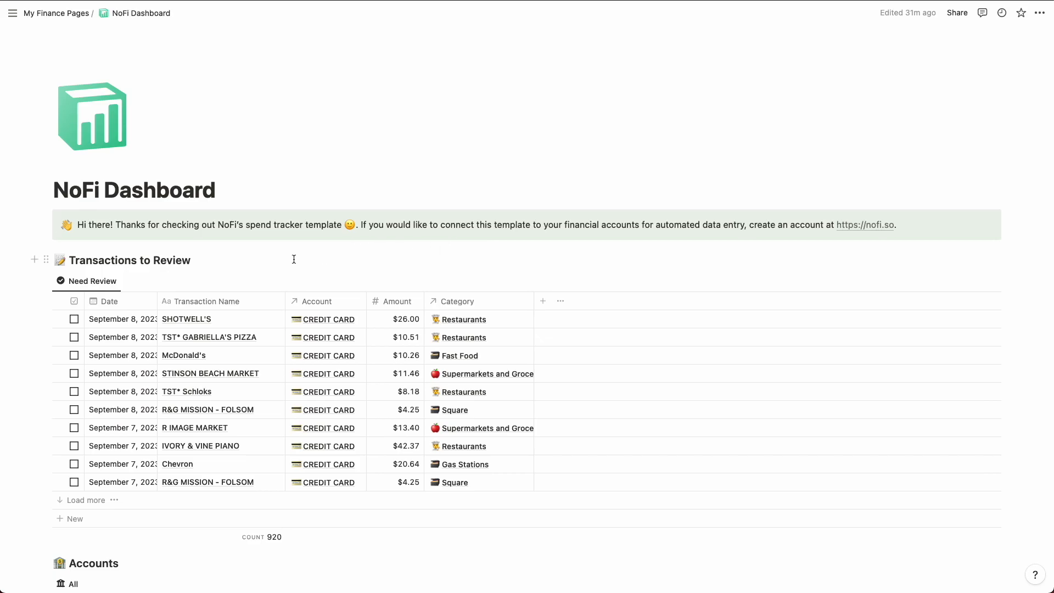
# Step: Expand Internal Pages below the Monthly Summaries and open the Backend page to examine its Accounts and Transactions tables
pyautogui.scroll(-5, 288, 260)
pyautogui.scroll(-5, 288, 261)
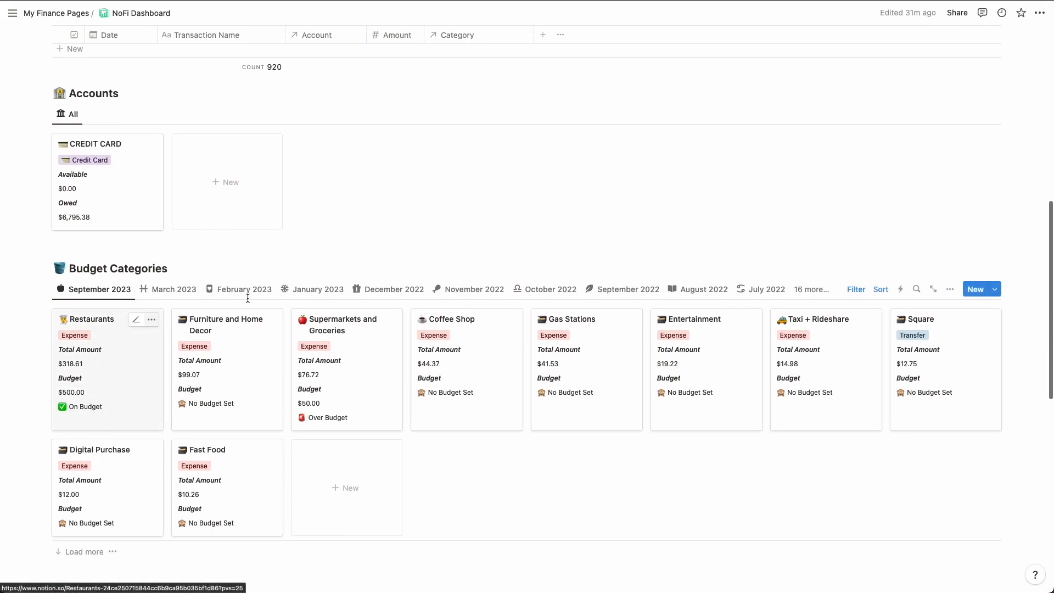
pyautogui.scroll(-1, 209, 376)
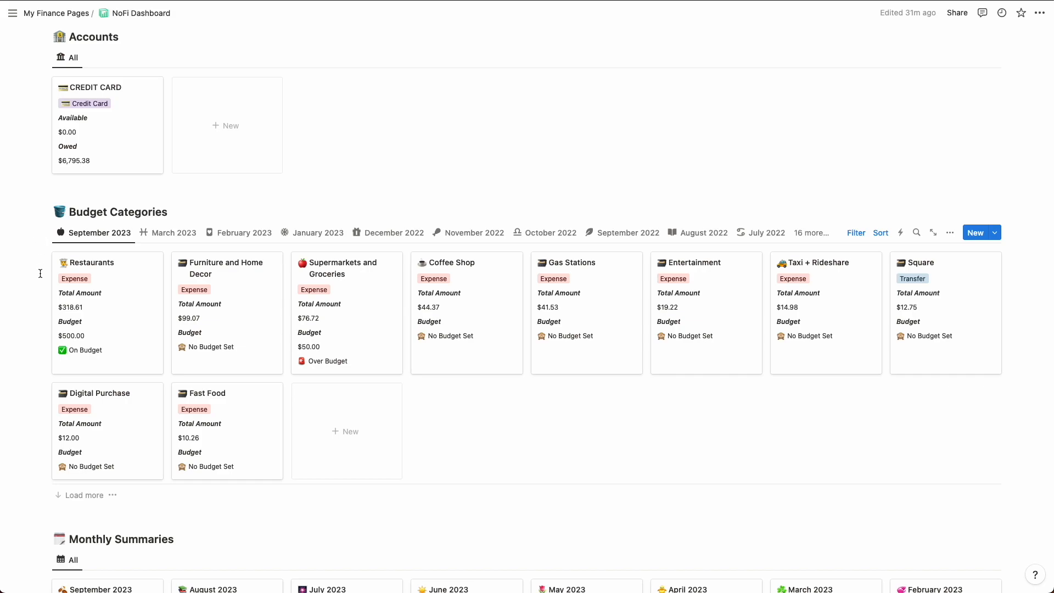
pyautogui.scroll(-10, 40, 272)
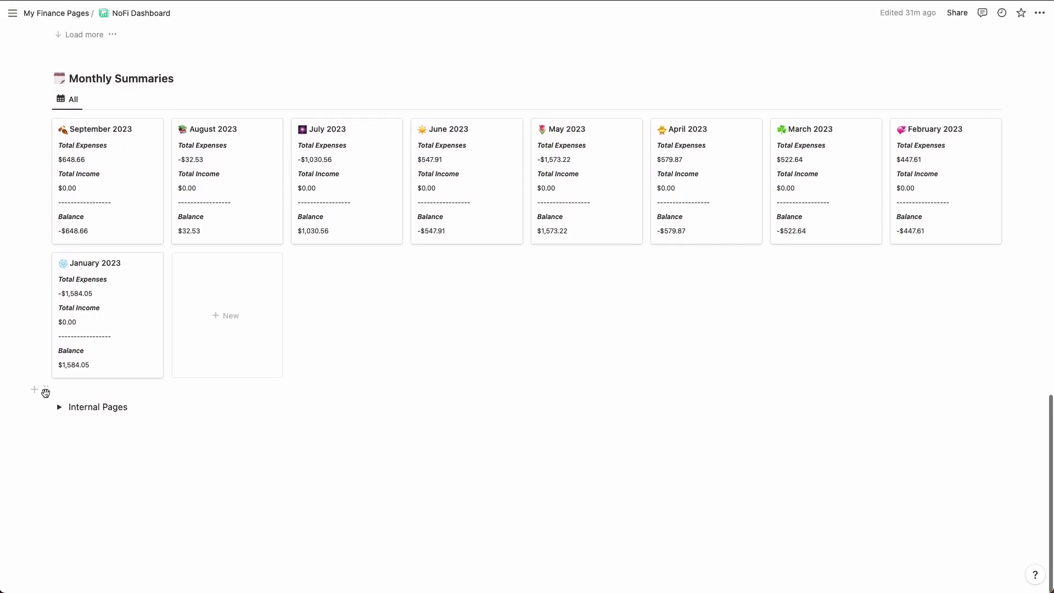
pyautogui.click(59, 407)
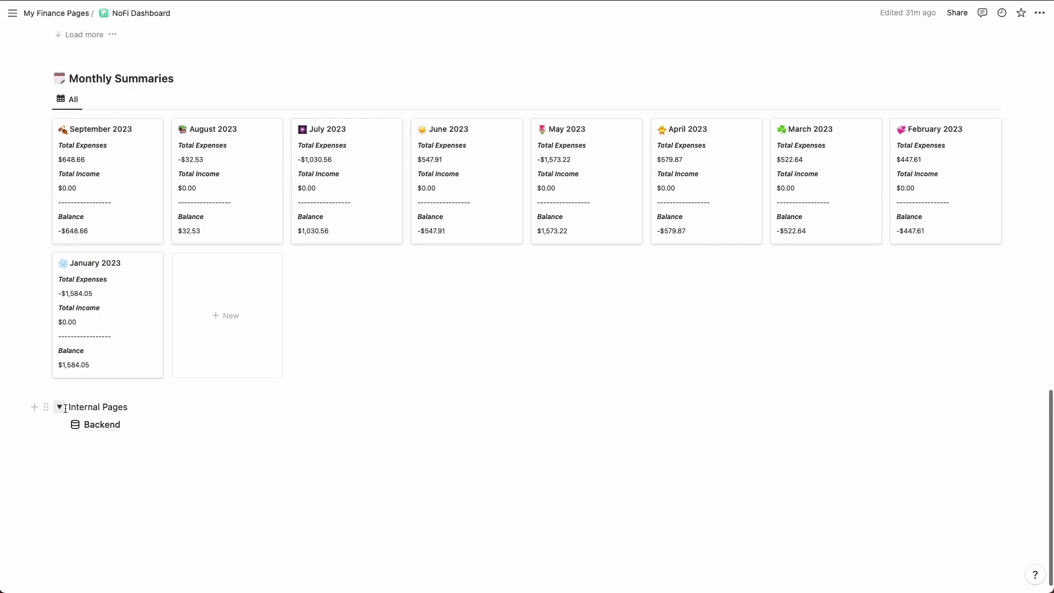
pyautogui.click(99, 426)
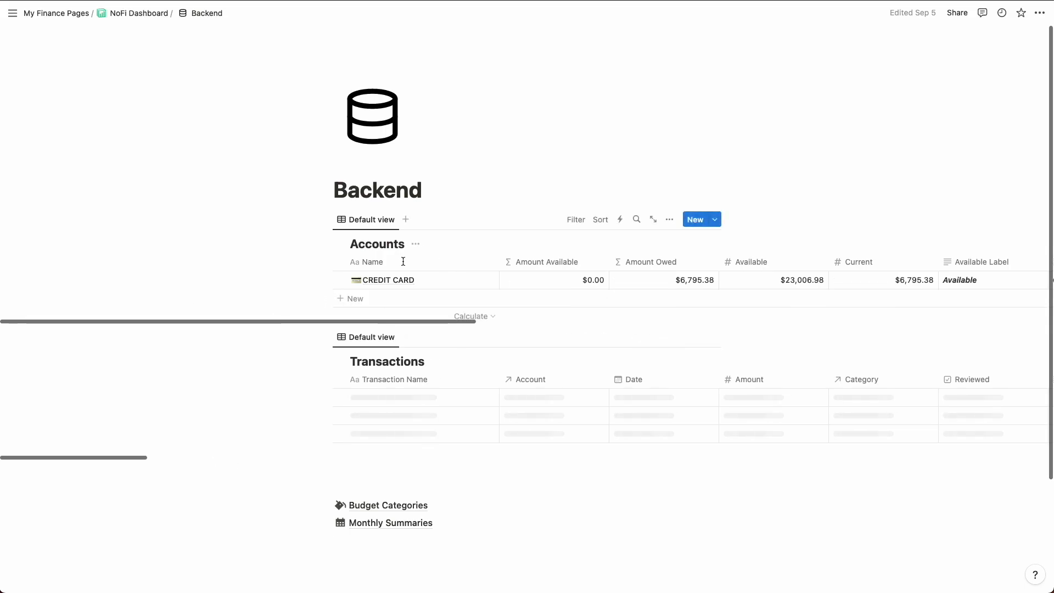
pyautogui.scroll(-2, 395, 294)
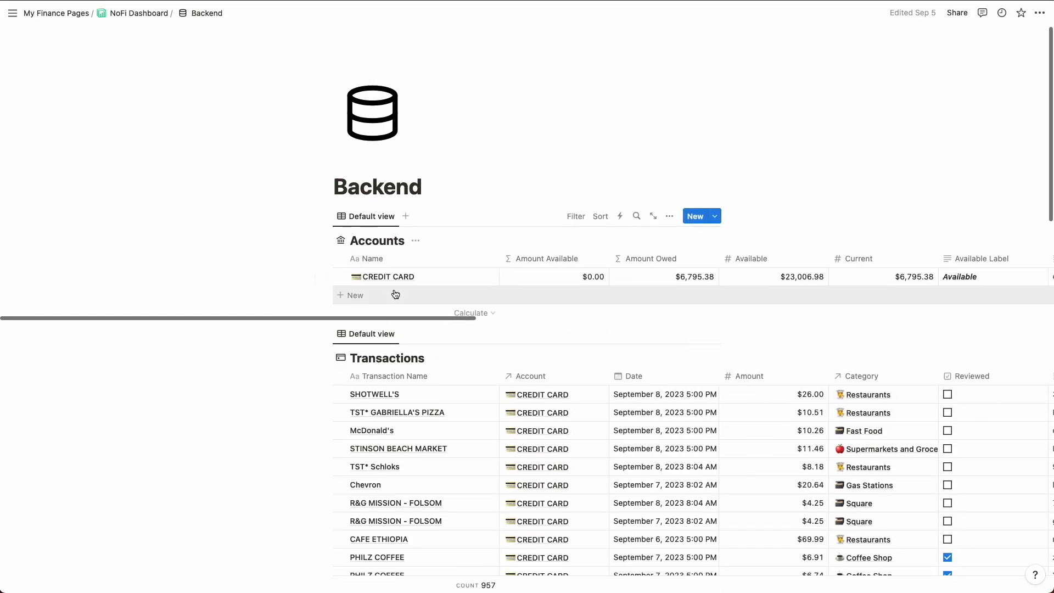
pyautogui.scroll(2, 419, 148)
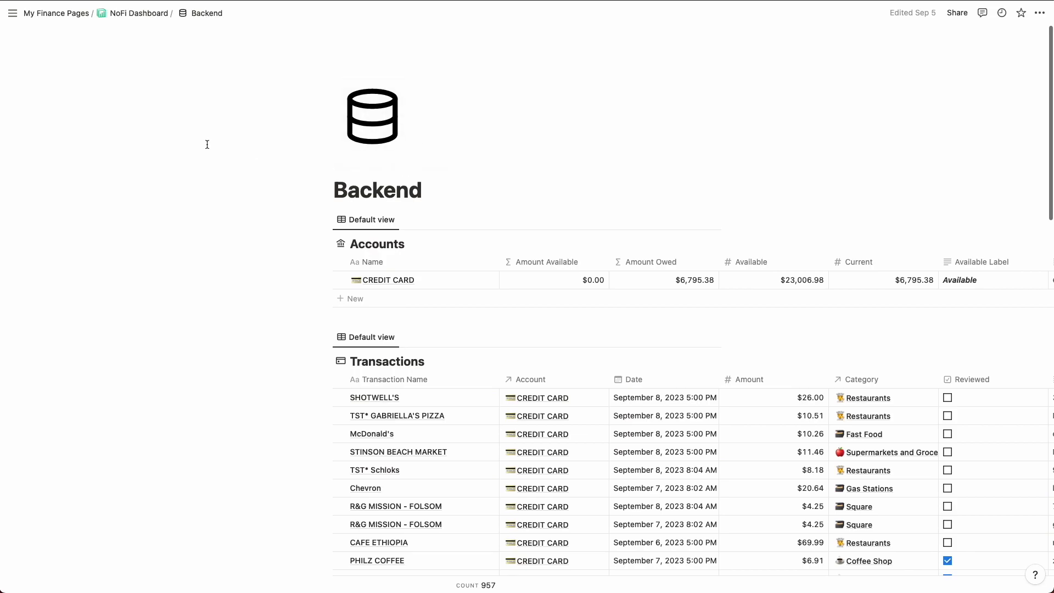